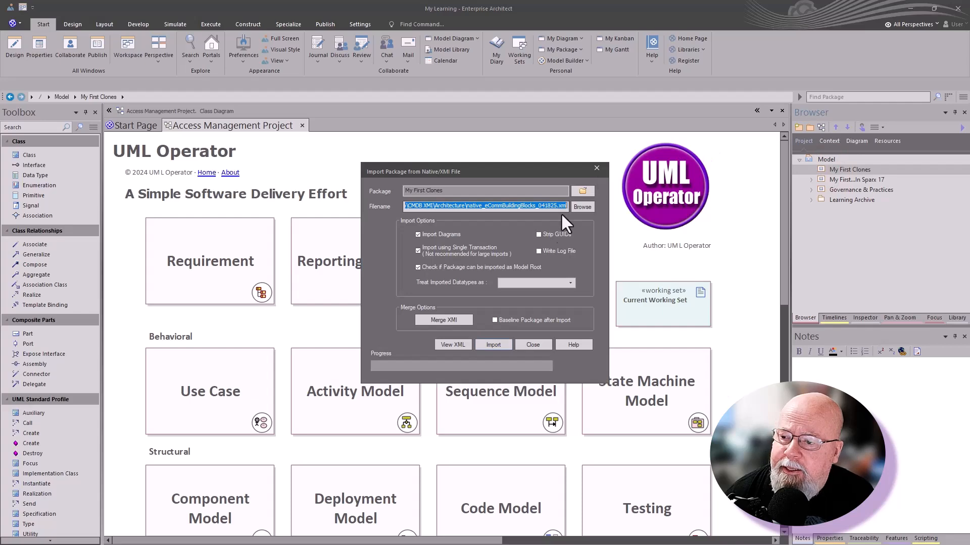
# Import the eComm building blocks XML with Strip GUIDs ticked, close the window, and select the new package.
pyautogui.click(583, 207)
pyautogui.click(565, 307)
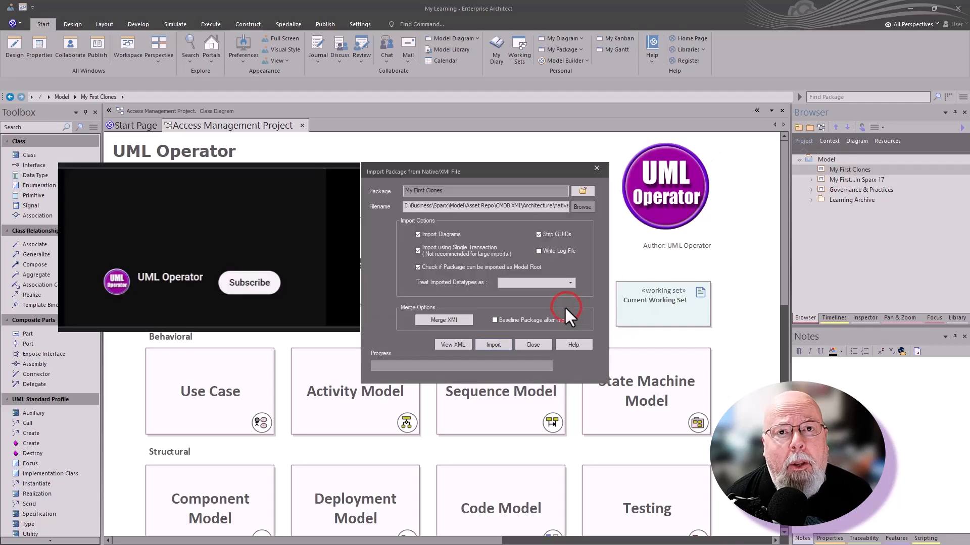
pyautogui.click(486, 343)
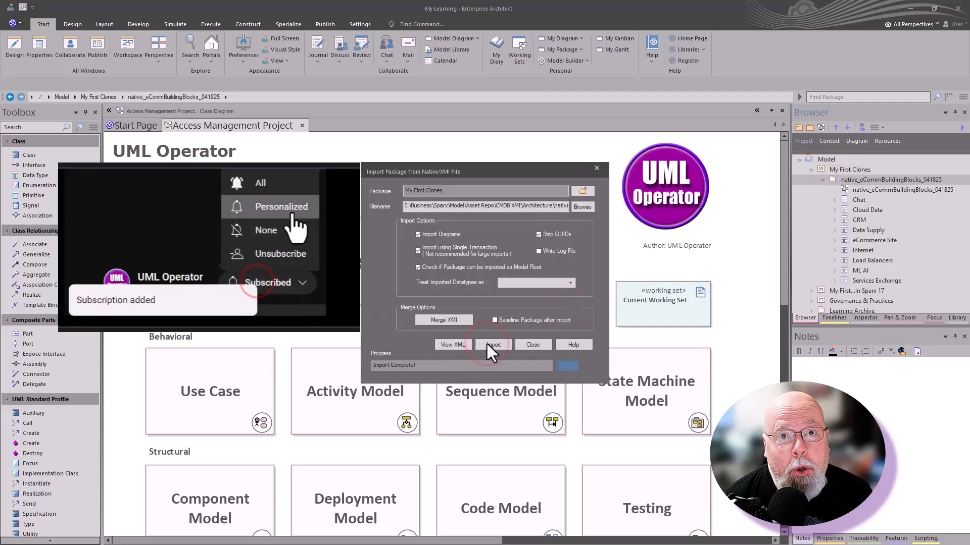
pyautogui.click(536, 345)
pyautogui.click(864, 190)
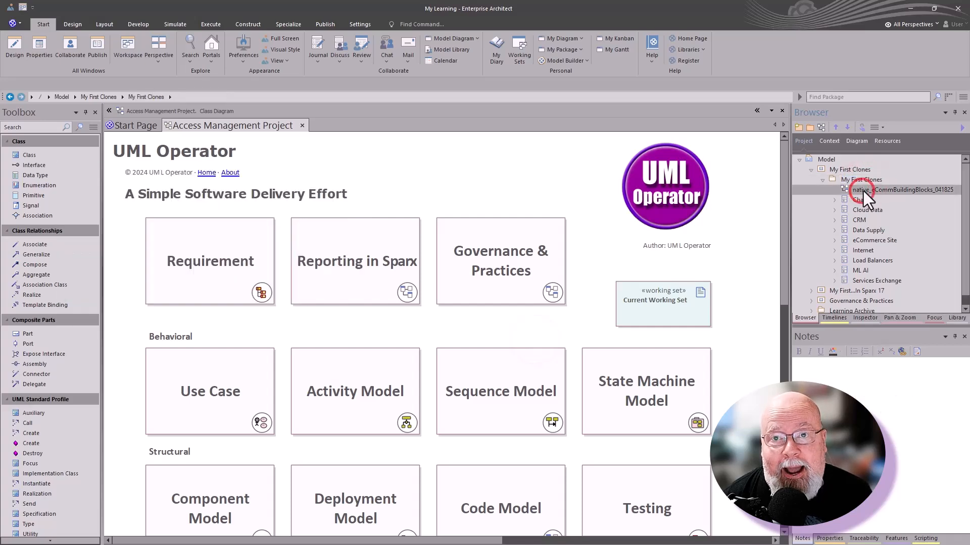
# Check the empty ABBs and SBBs folders under My First Clones and pick ABBs as import target.
pyautogui.doubleClick(861, 191)
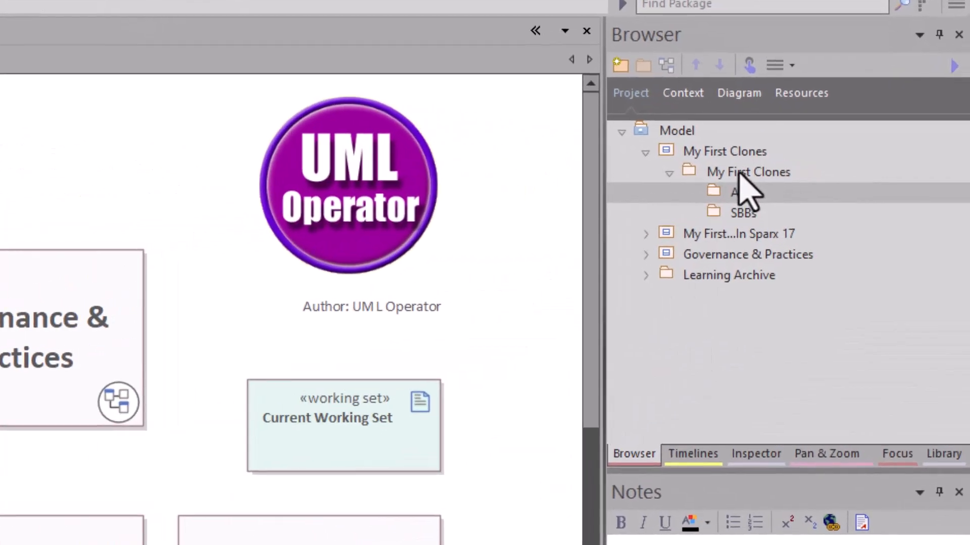
pyautogui.click(738, 171)
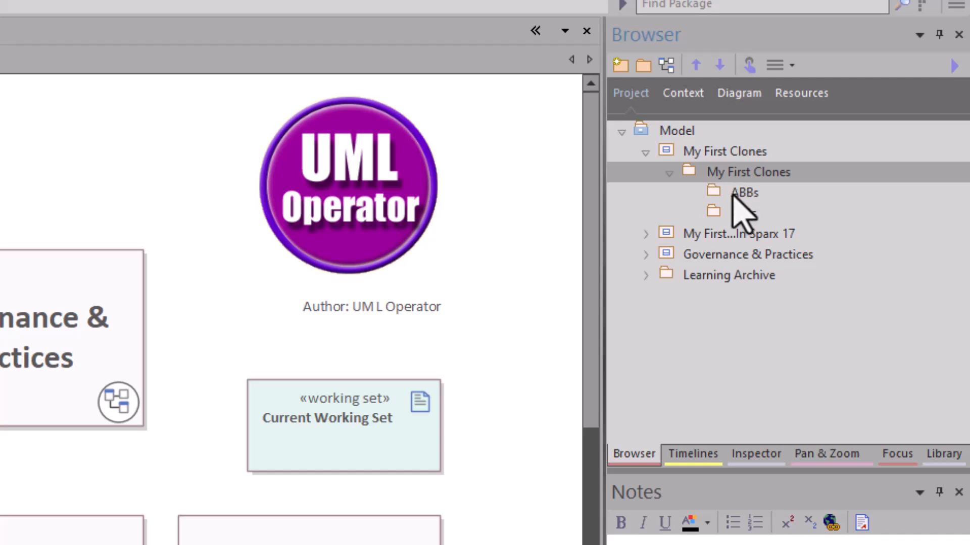
pyautogui.click(748, 193)
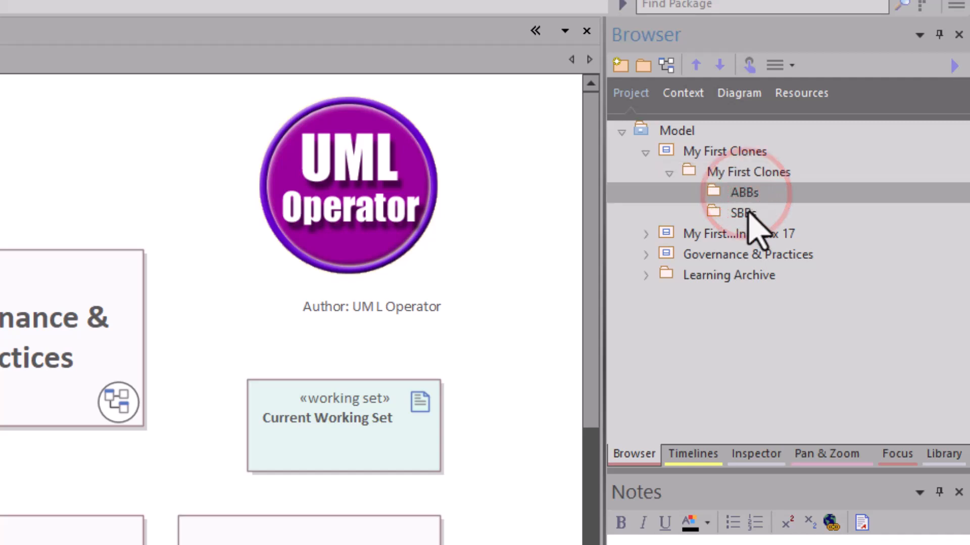
pyautogui.click(744, 212)
pyautogui.click(742, 192)
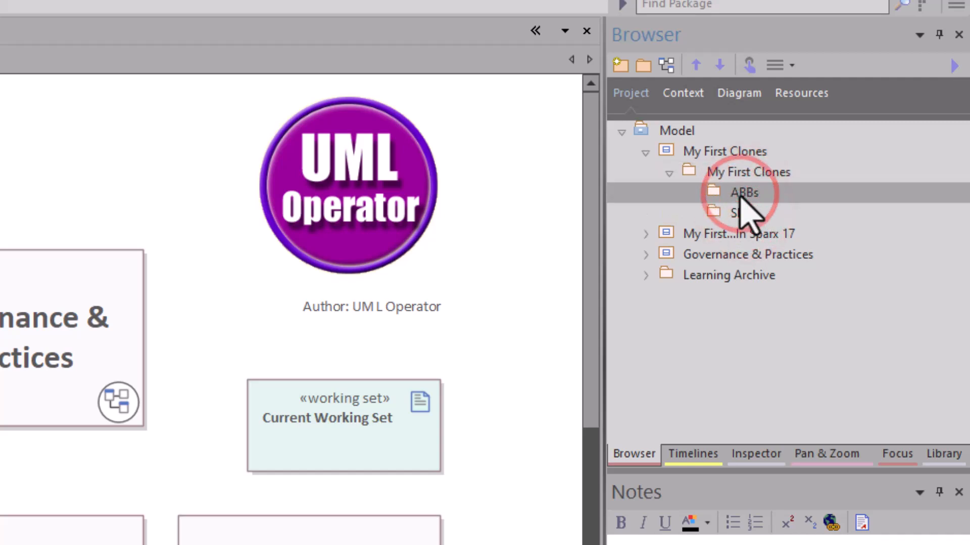
pyautogui.click(743, 214)
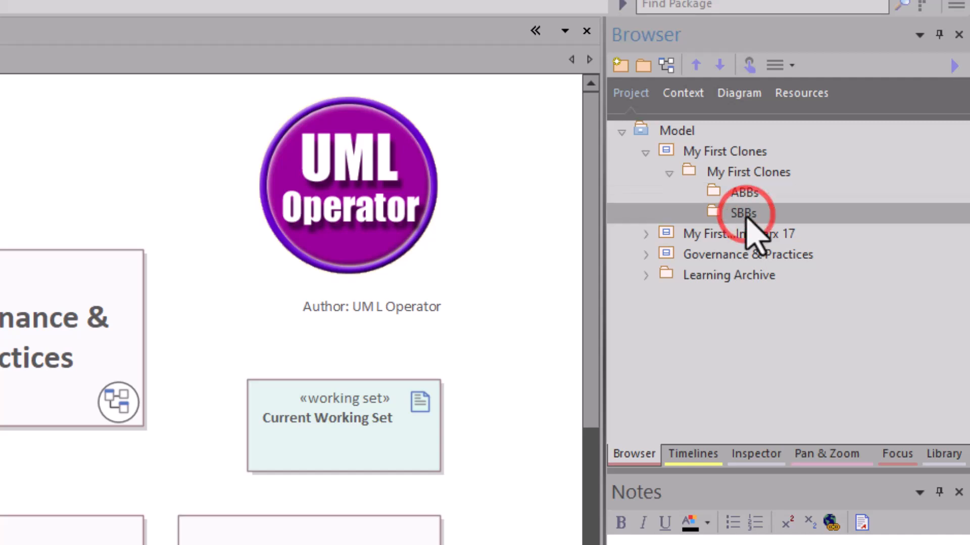
pyautogui.hotkey('ctrl', 'alt', 'i')
pyautogui.click(747, 192)
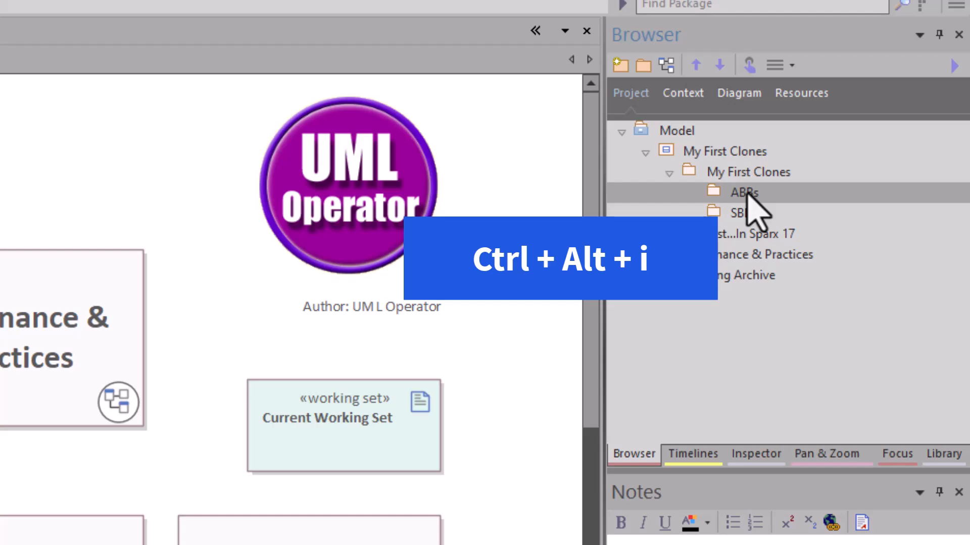
# Import native_eCommBuildingBlocks_041825.xml into ABBs with Strip GUIDs ticked.
pyautogui.hotkey('ctrl', 'alt', 'i')
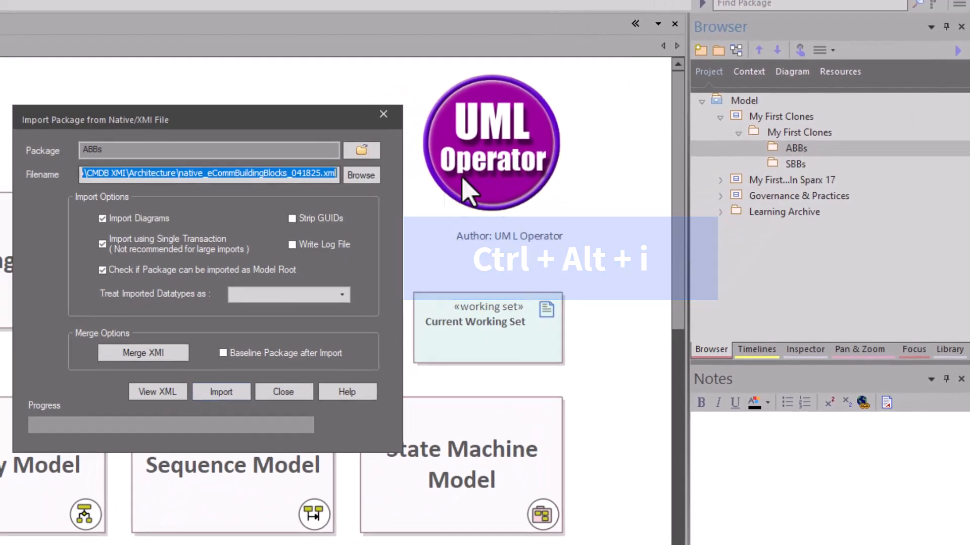
pyautogui.click(368, 176)
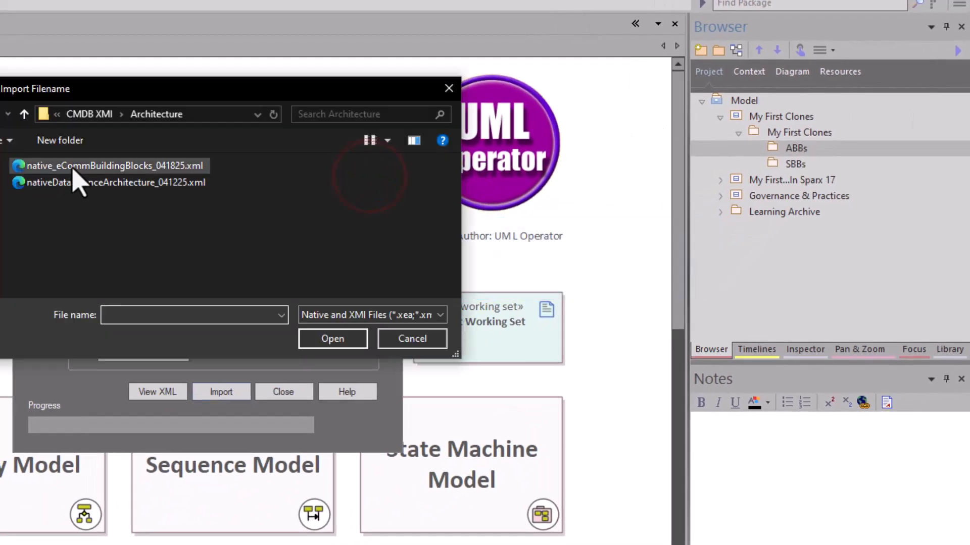
pyautogui.click(75, 167)
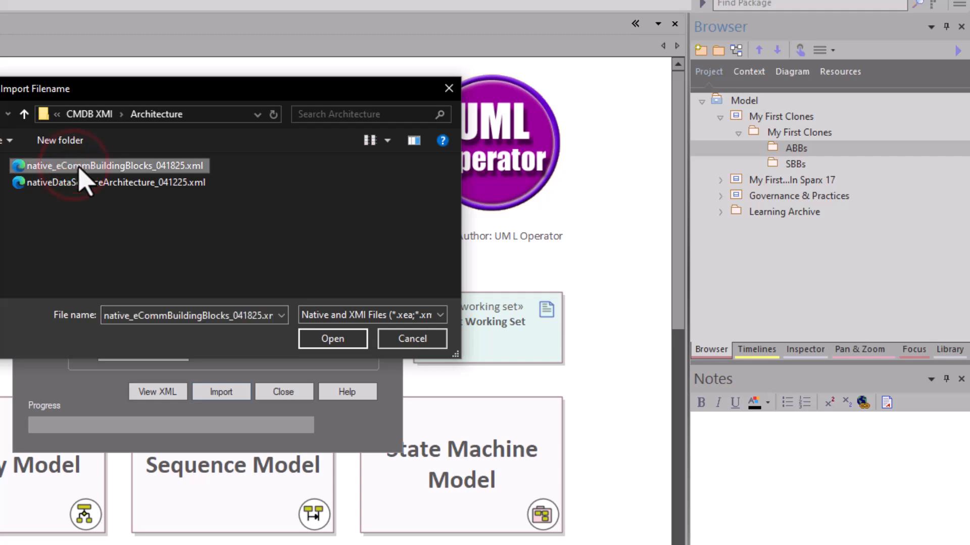
pyautogui.click(332, 339)
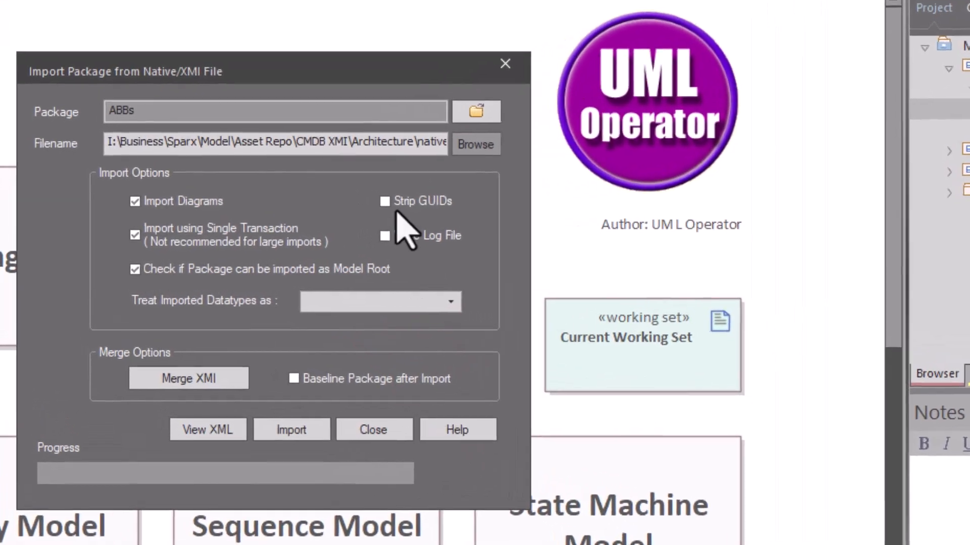
pyautogui.click(390, 200)
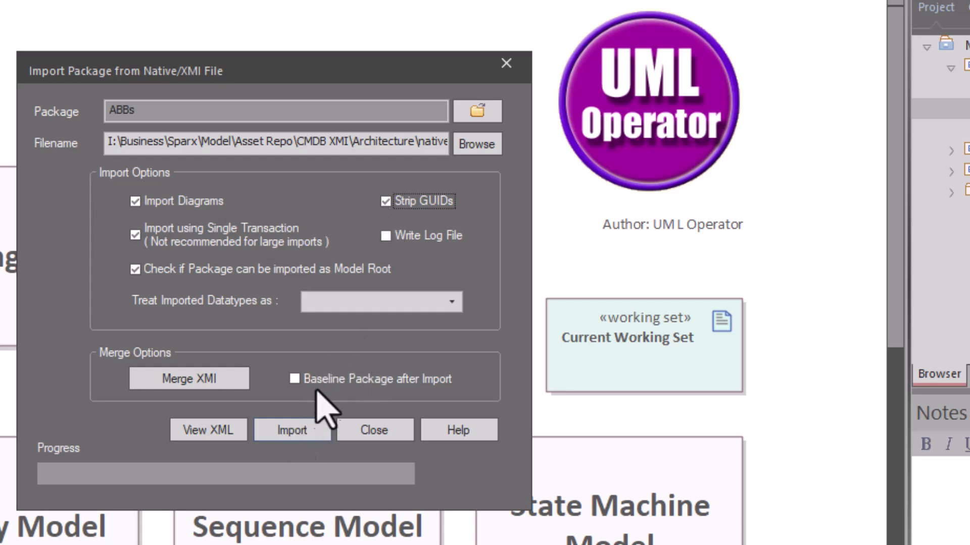
pyautogui.click(299, 431)
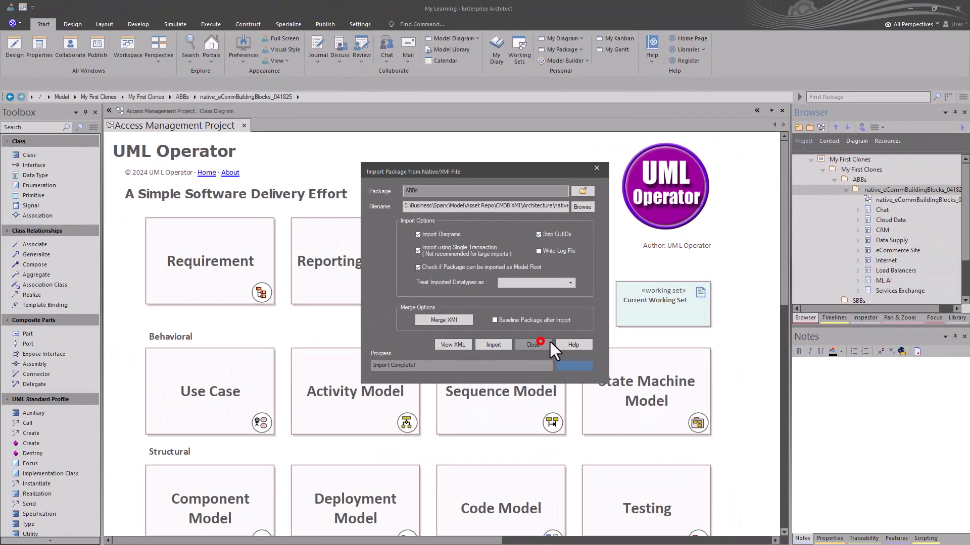
# Open the native_eCommBuildingBlocks diagram and review the Notes of its package and diagram.
pyautogui.click(389, 427)
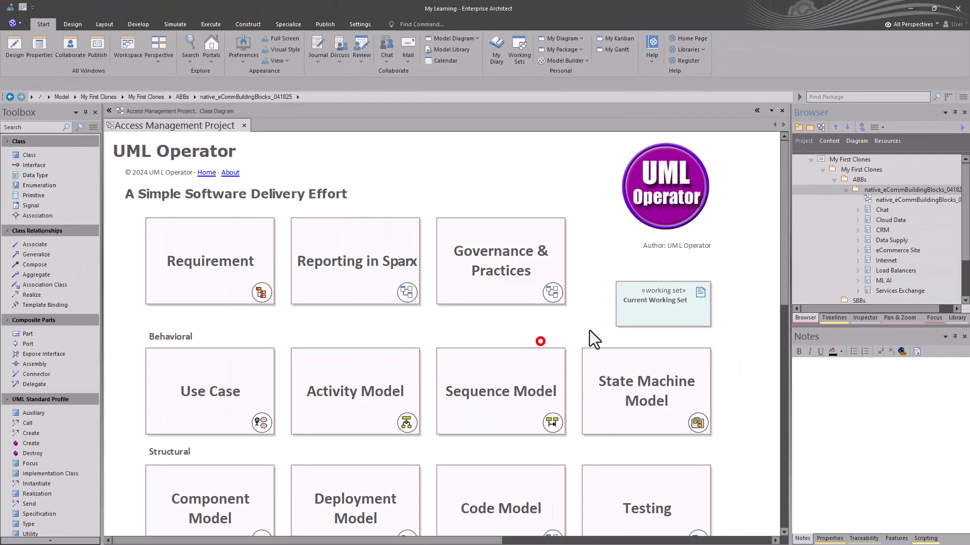
pyautogui.doubleClick(884, 200)
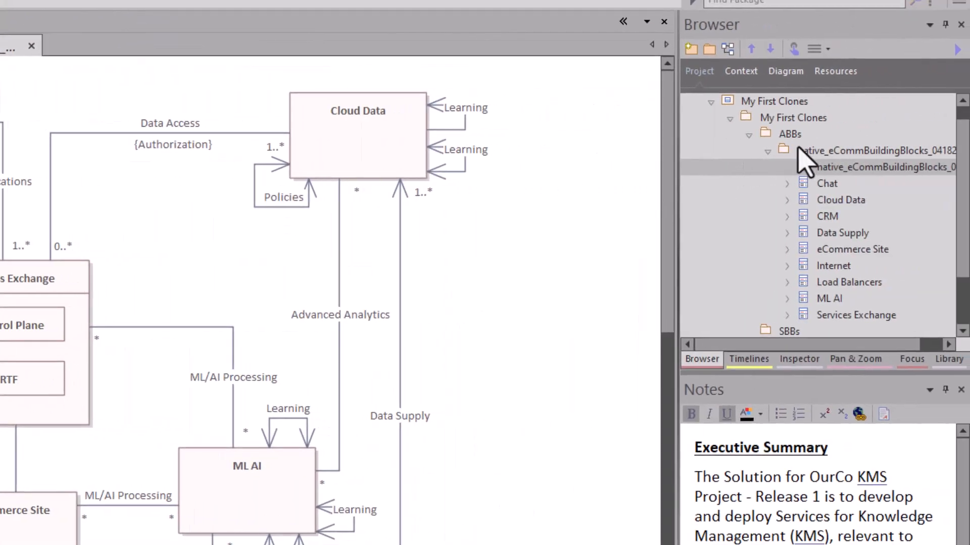
pyautogui.click(799, 150)
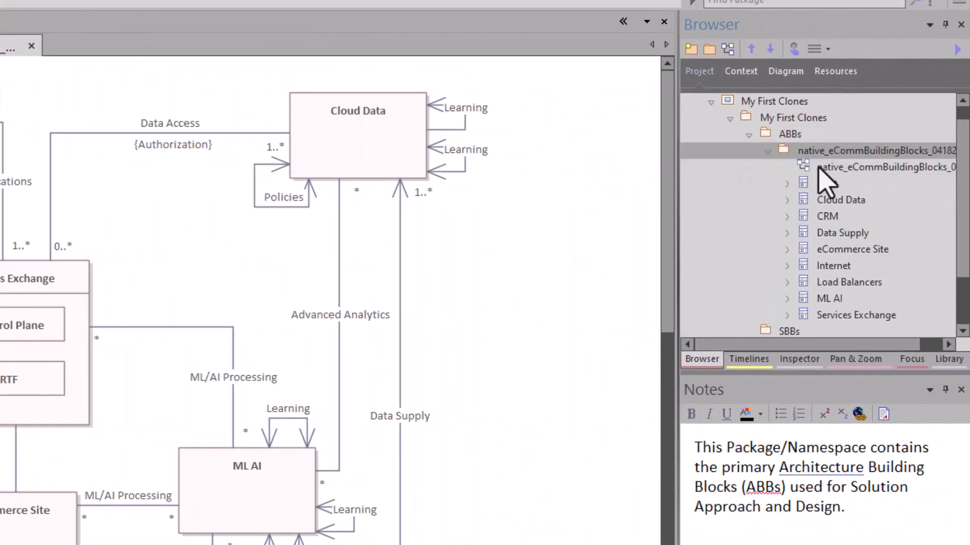
pyautogui.click(817, 167)
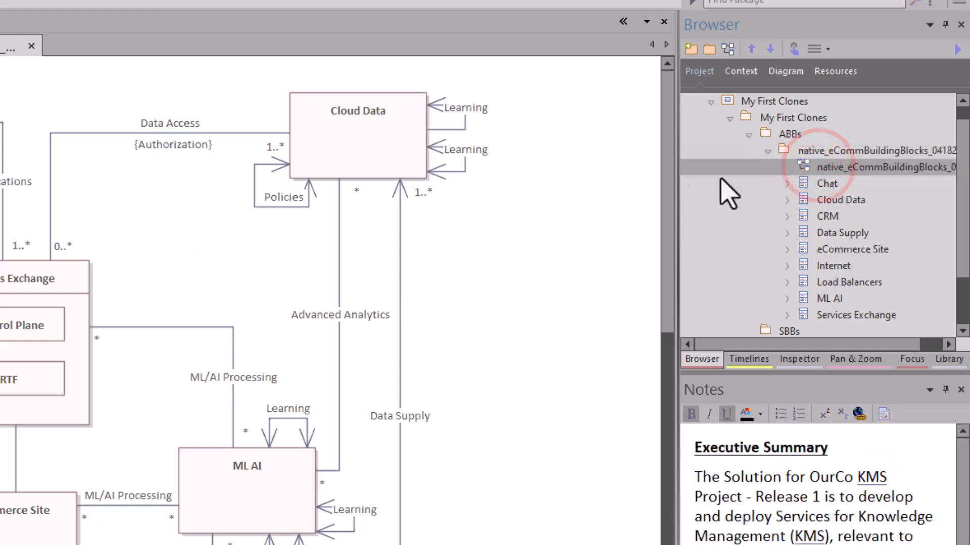
# Clone the native_eCommBuildingBlocks_041825 package structure as a new version, with SBBs as destination.
pyautogui.click(820, 150)
pyautogui.rightClick(821, 152)
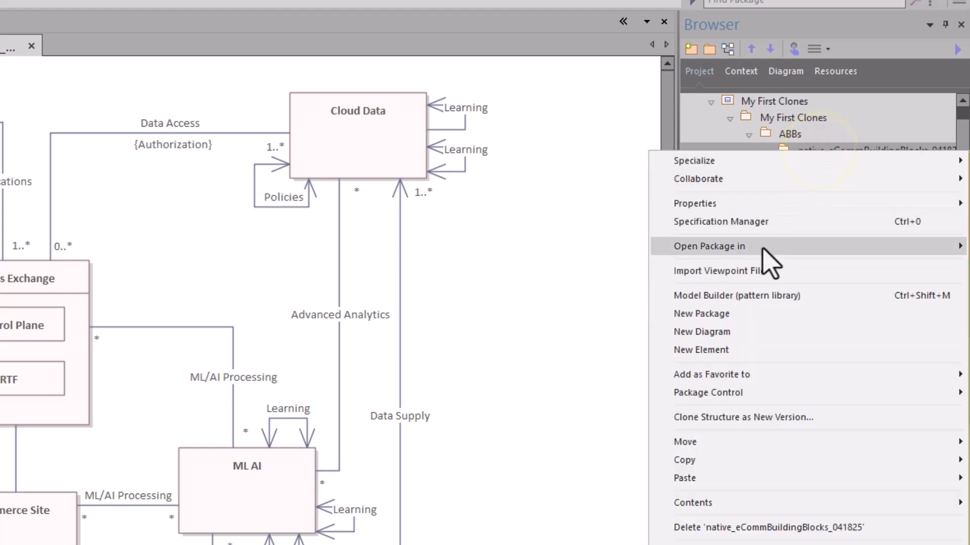
pyautogui.click(746, 418)
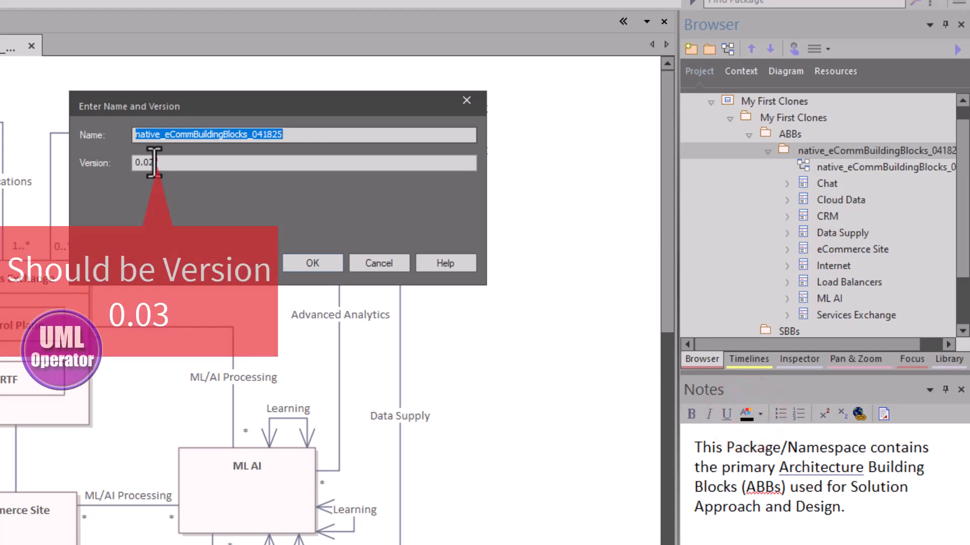
pyautogui.click(155, 162)
pyautogui.click(310, 270)
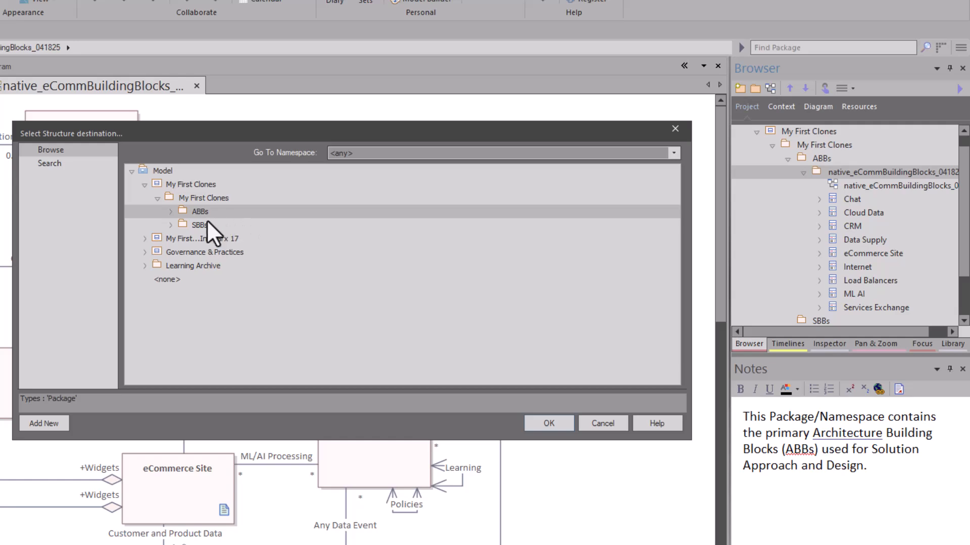
pyautogui.click(196, 226)
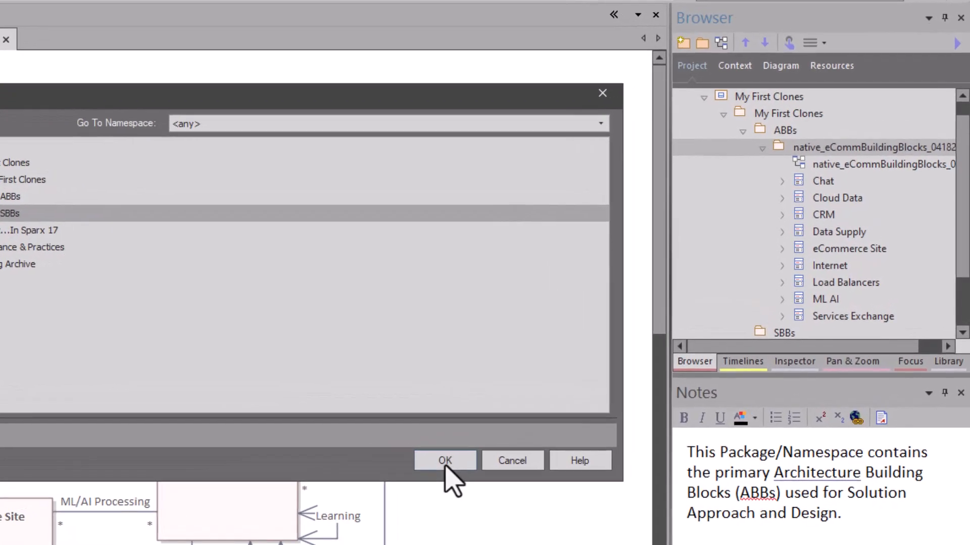
pyautogui.click(548, 423)
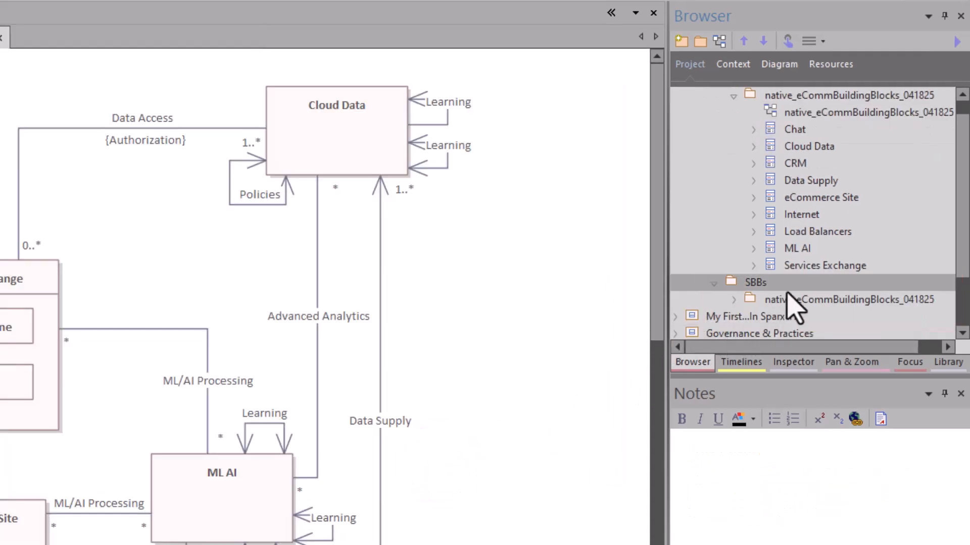
# Review the notes of the cloned SBBs package, its diagram, and the Chat and Services Exchange elements.
pyautogui.click(734, 299)
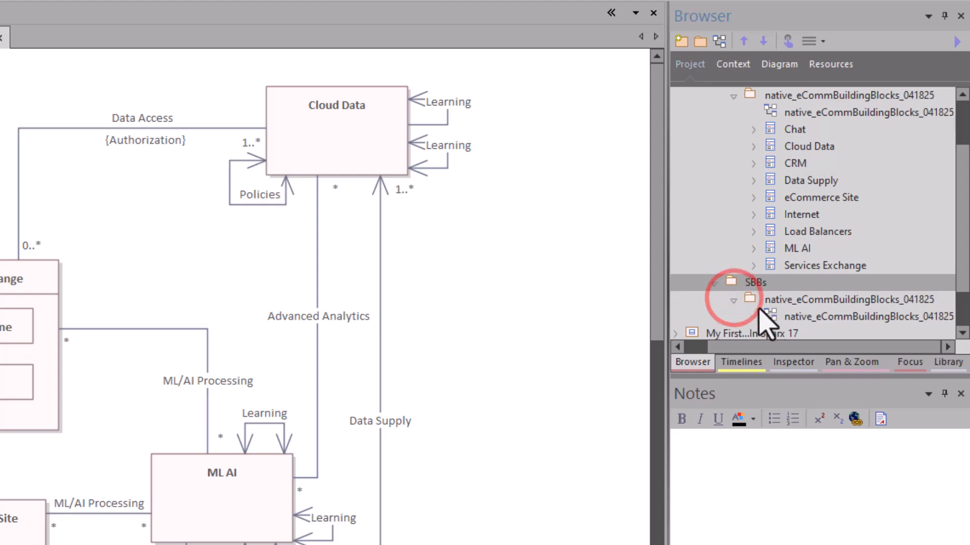
pyautogui.scroll(-1, 772, 318)
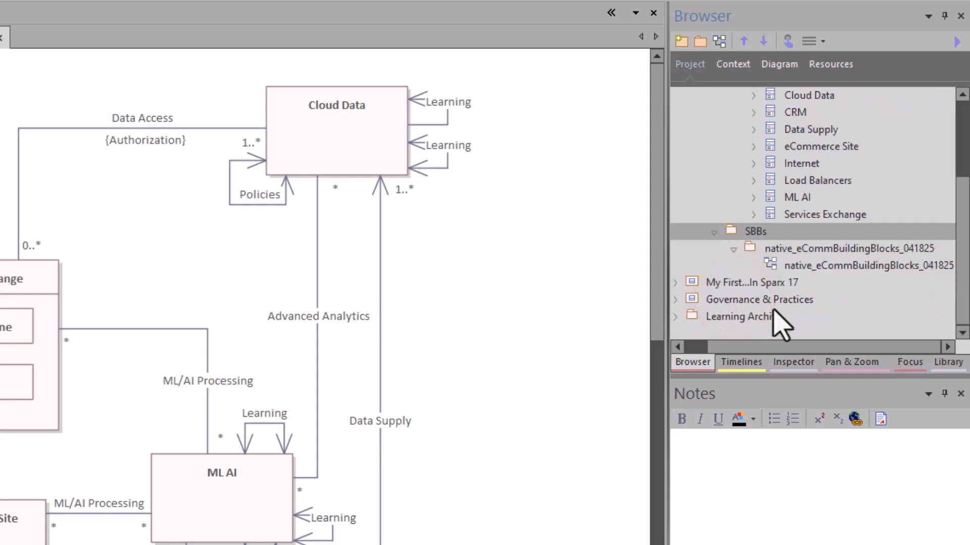
pyautogui.click(791, 250)
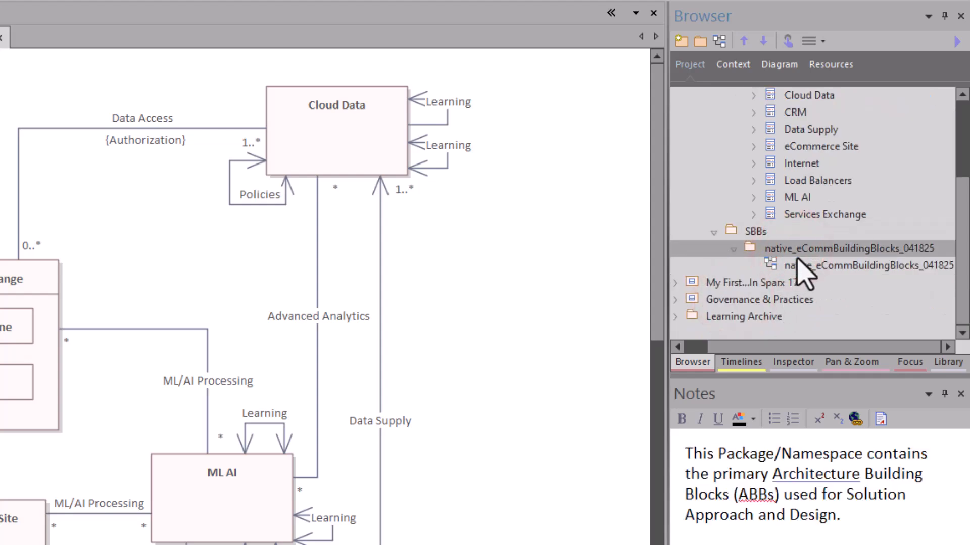
pyautogui.click(797, 265)
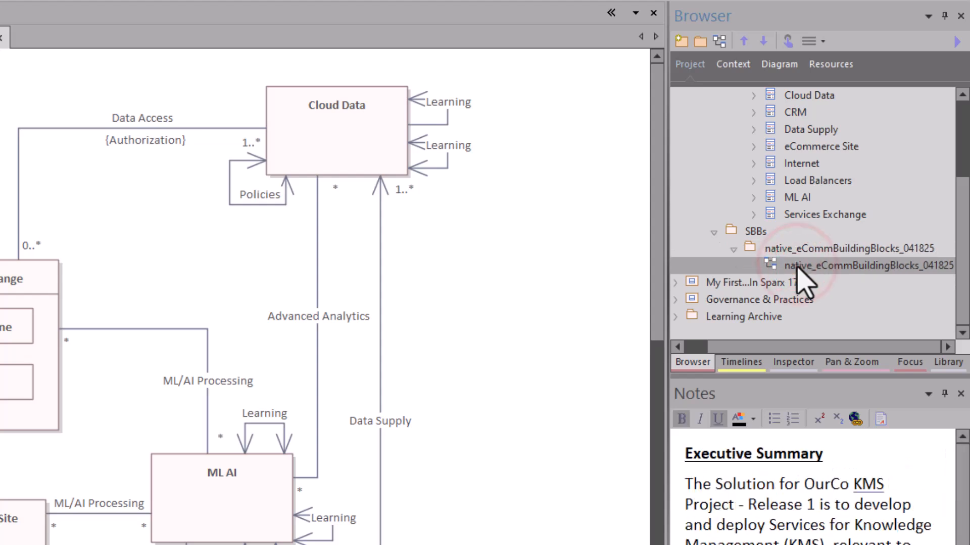
pyautogui.scroll(1, 834, 177)
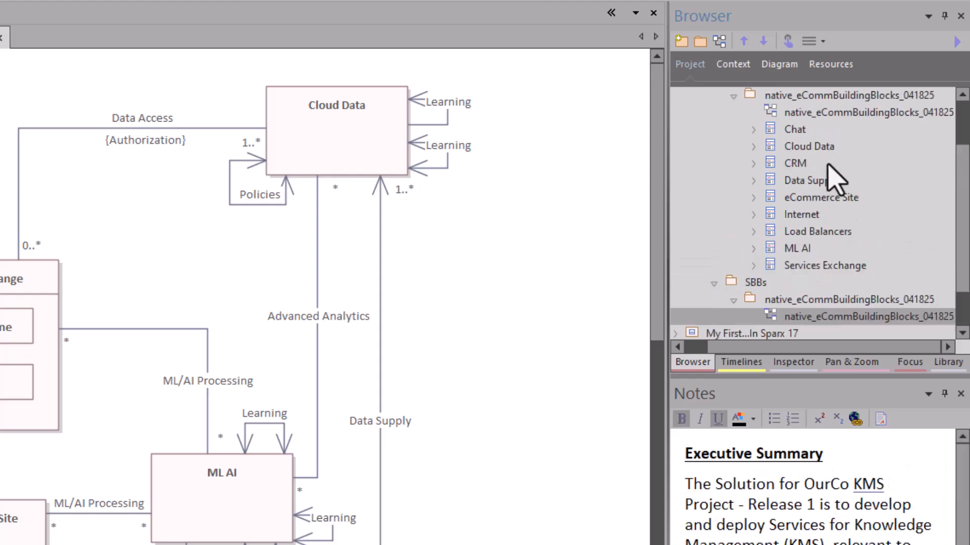
pyautogui.click(793, 129)
pyautogui.click(802, 263)
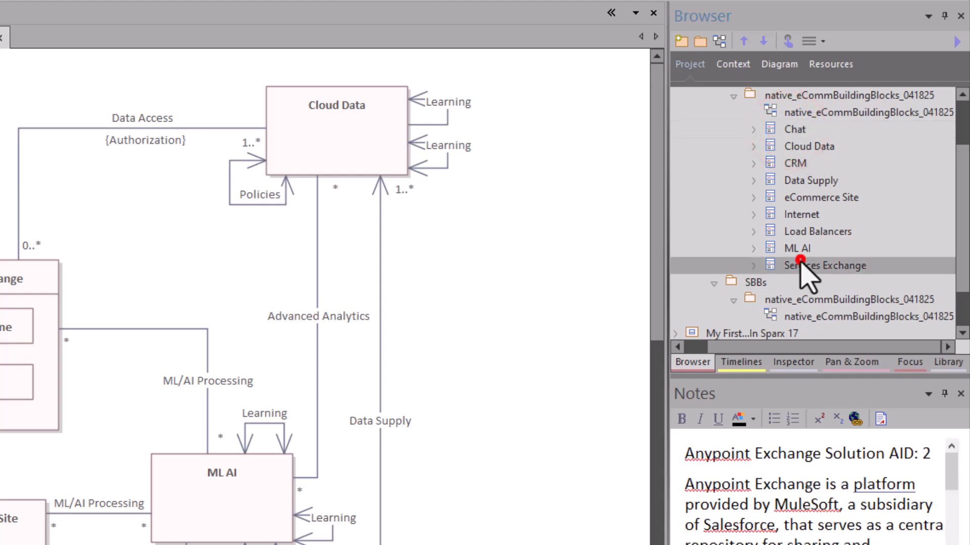
pyautogui.scroll(-1, 794, 296)
pyautogui.click(776, 250)
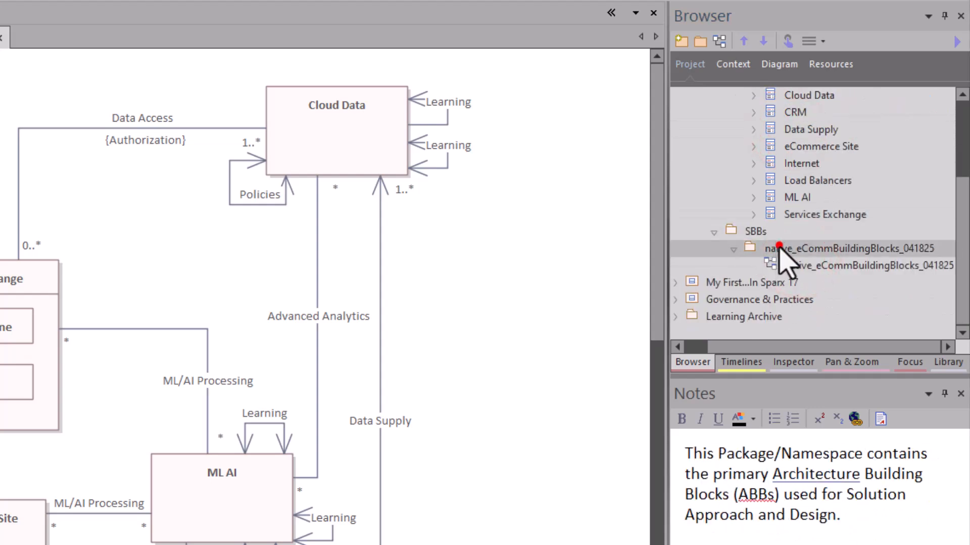
pyautogui.click(781, 265)
# Rename the cloned package and its diagram to eComm Building Blocks R2, then open the diagram.
pyautogui.click(793, 248)
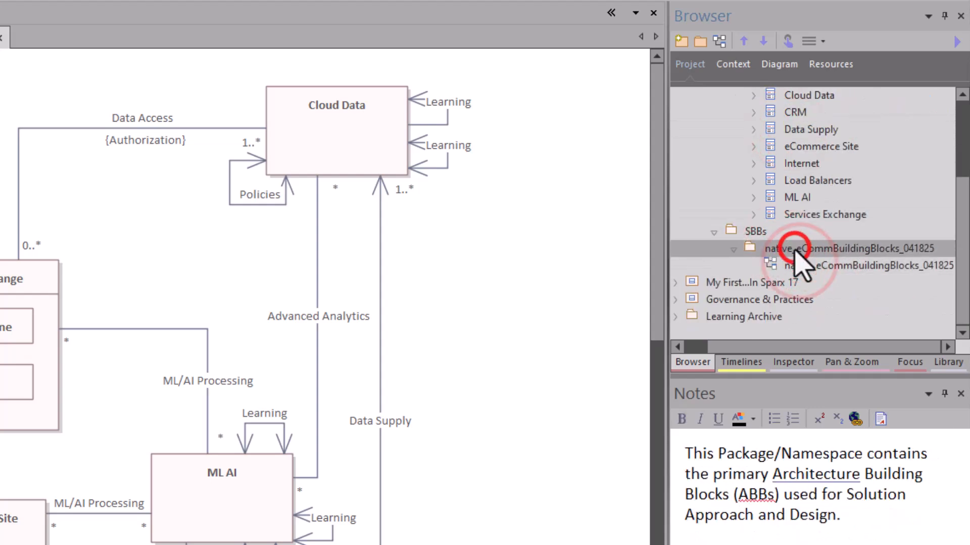
pyautogui.write('eComm Building Blocks R2')
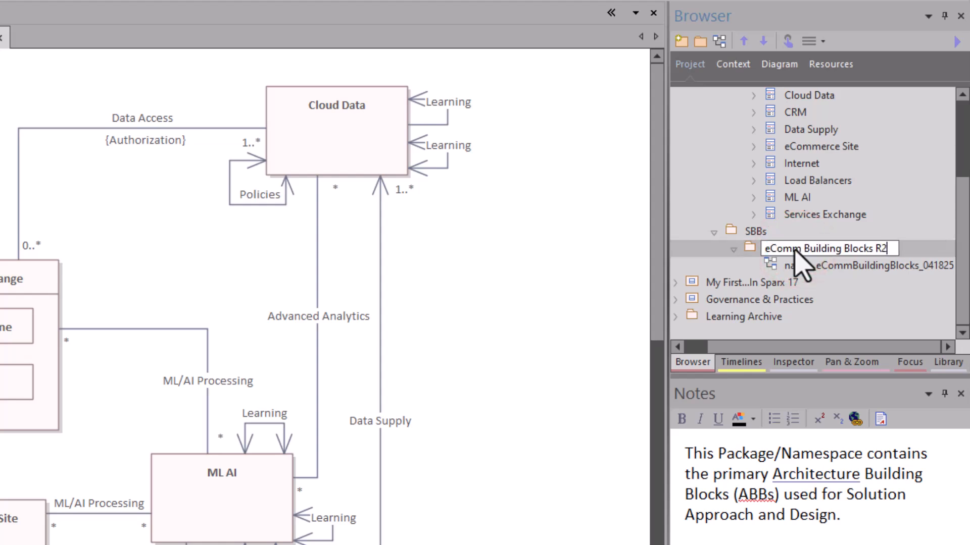
pyautogui.click(783, 263)
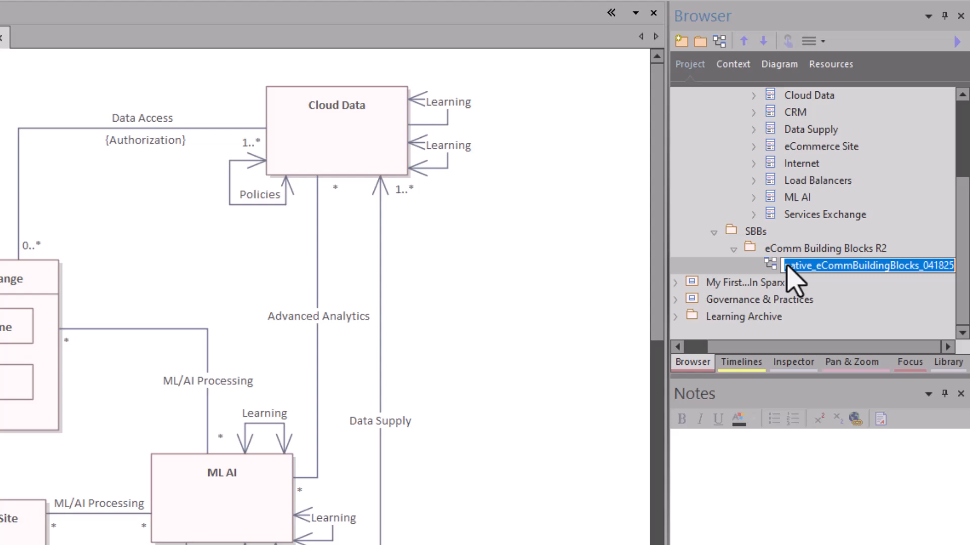
pyautogui.write('eComm Building Blocks R2')
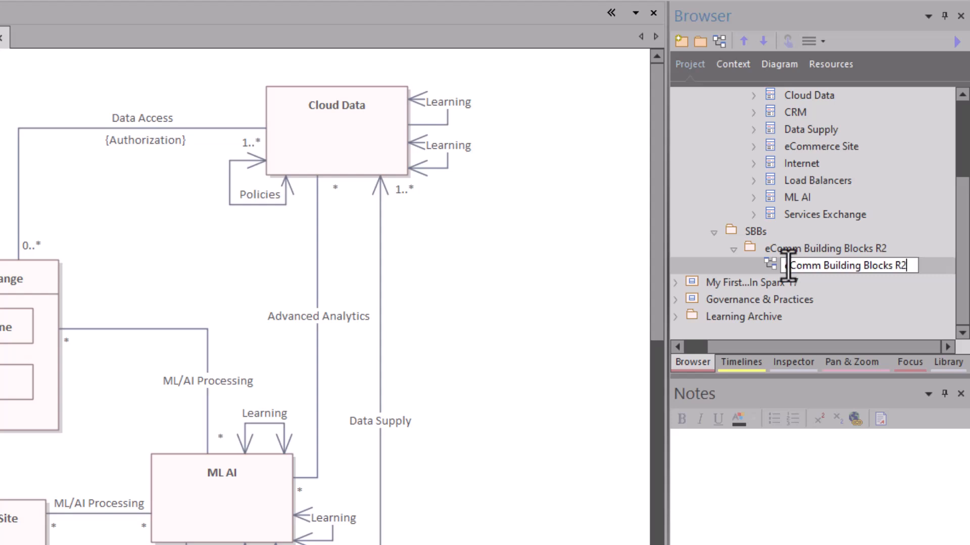
pyautogui.click(770, 248)
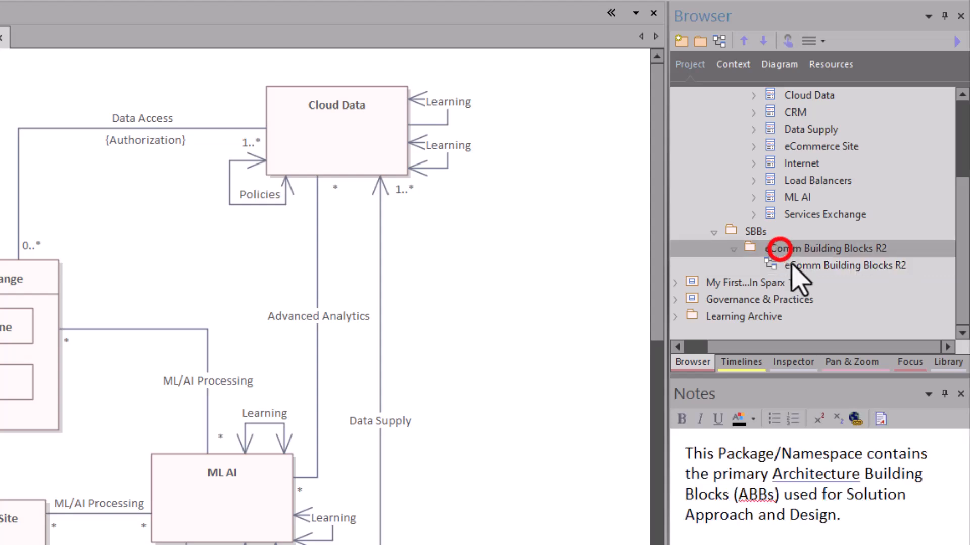
pyautogui.doubleClick(793, 265)
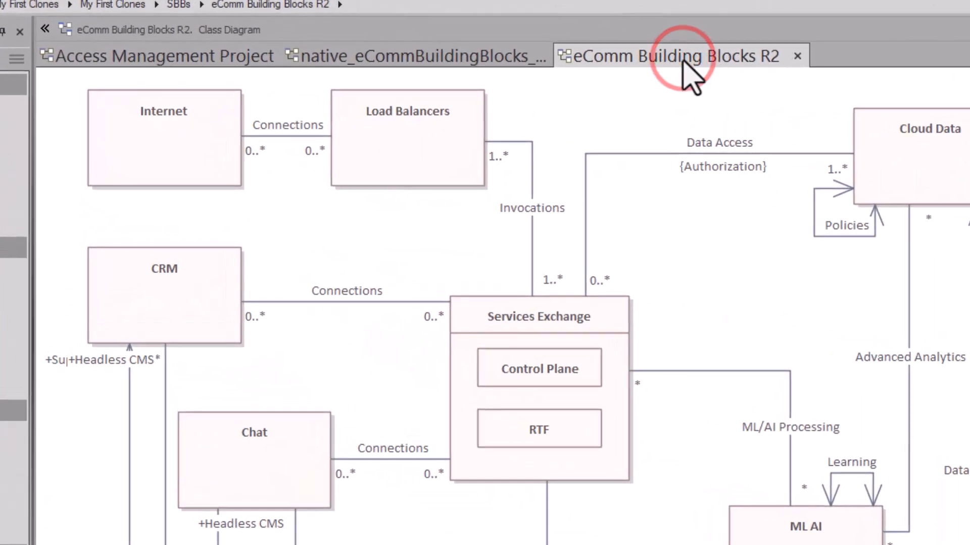
# Compare the native and eComm Building Blocks R2 diagrams and review Cloud Data's context menu.
pyautogui.click(484, 55)
pyautogui.click(640, 57)
pyautogui.click(471, 57)
pyautogui.click(616, 58)
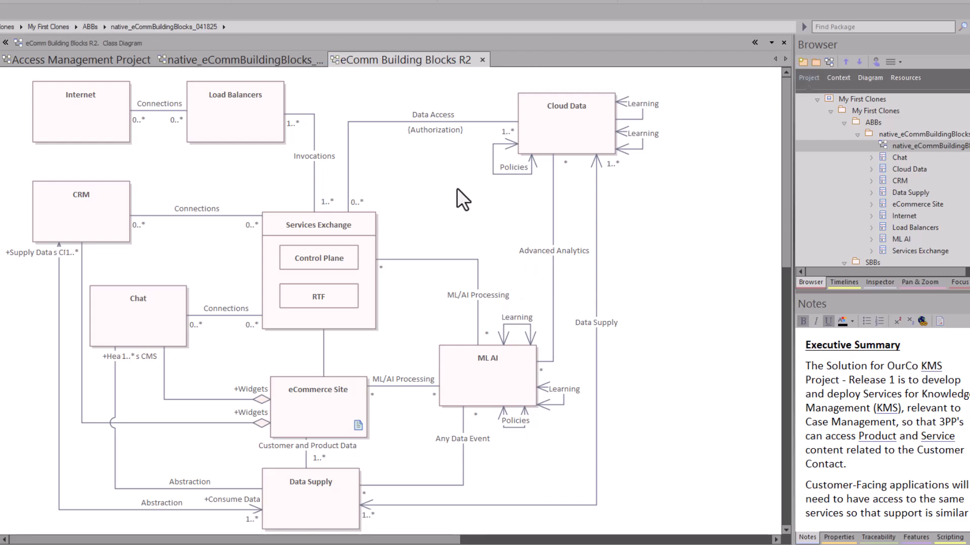
pyautogui.click(570, 135)
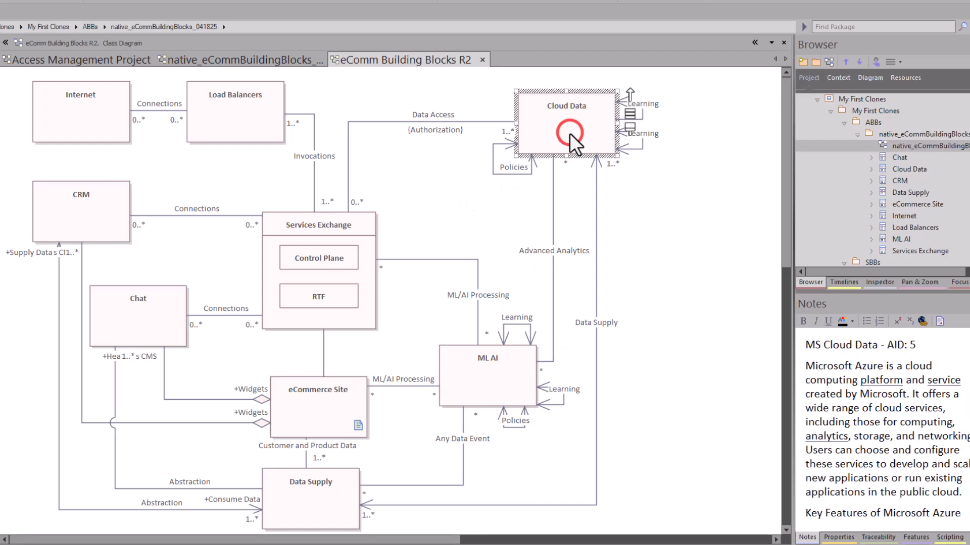
pyautogui.rightClick(568, 134)
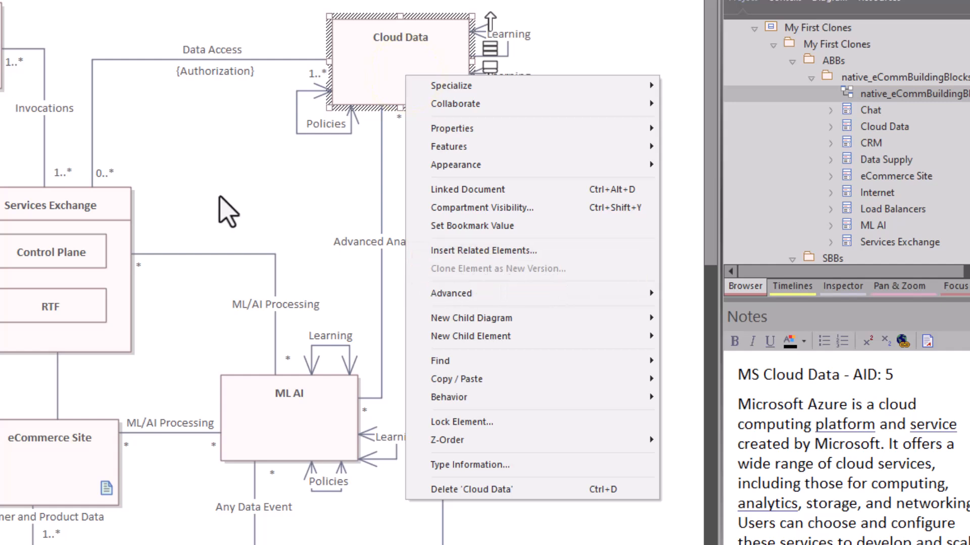
pyautogui.click(210, 128)
# Compare the version numbers in the R2 and original diagrams' properties without changing them.
pyautogui.doubleClick(210, 128)
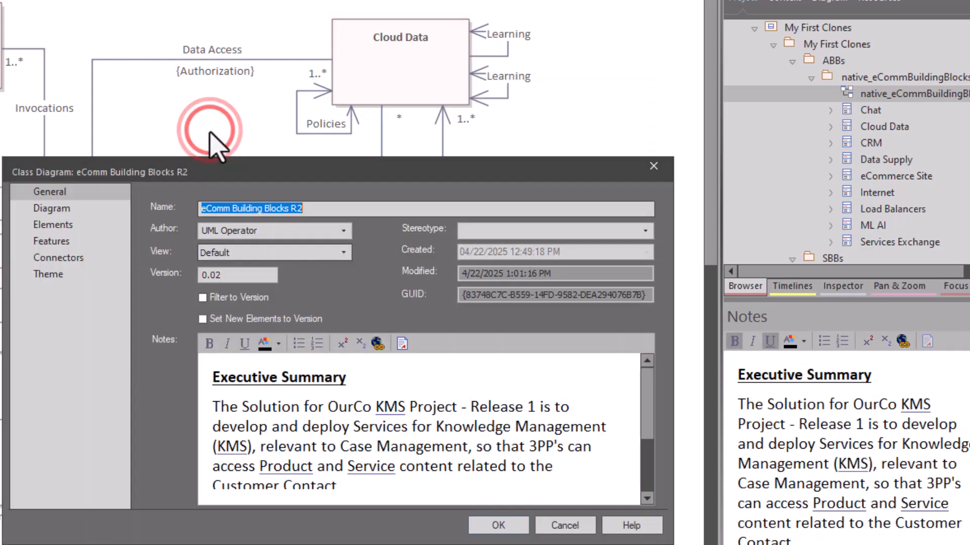
pyautogui.click(226, 273)
pyautogui.click(576, 527)
pyautogui.click(113, 61)
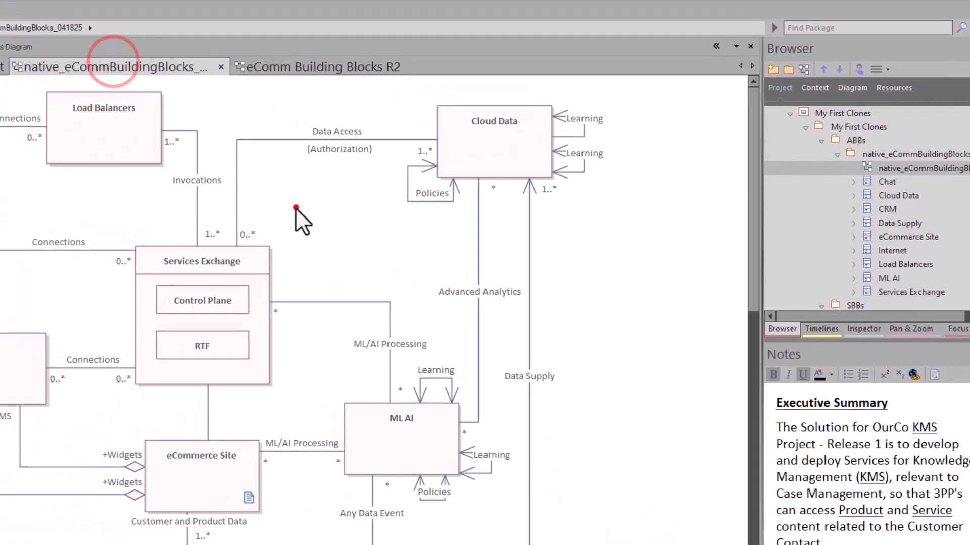
pyautogui.doubleClick(295, 208)
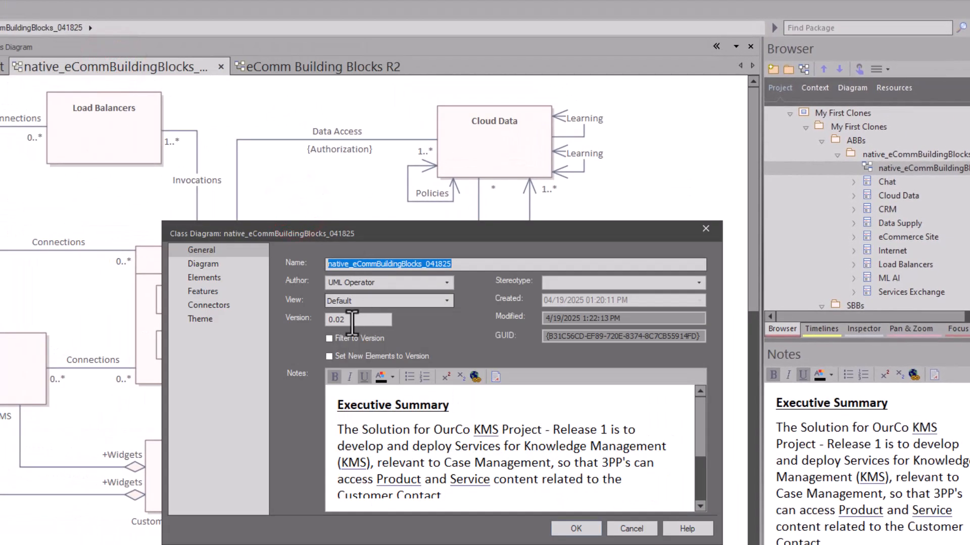
pyautogui.click(624, 528)
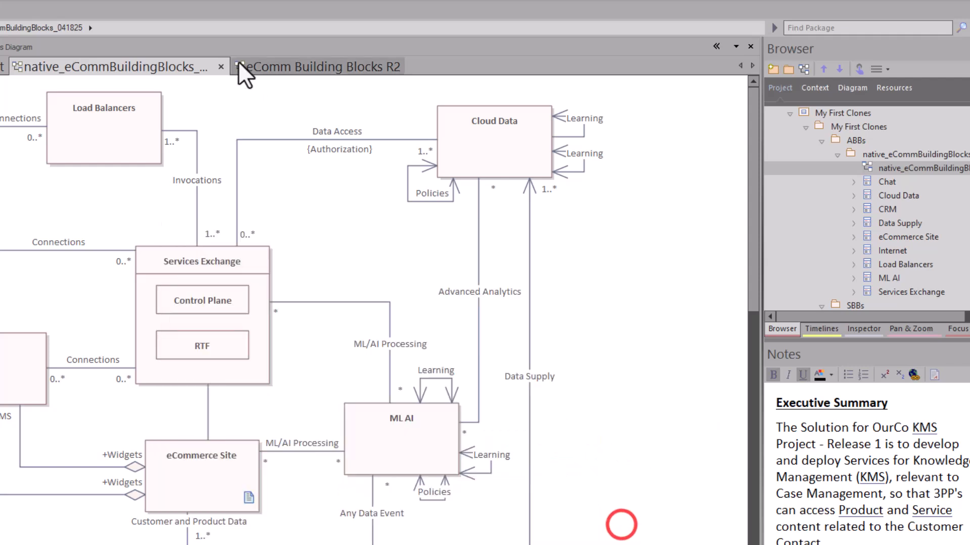
# Change the eComm Building Blocks R2 diagram's version to 0.03.
pyautogui.click(271, 67)
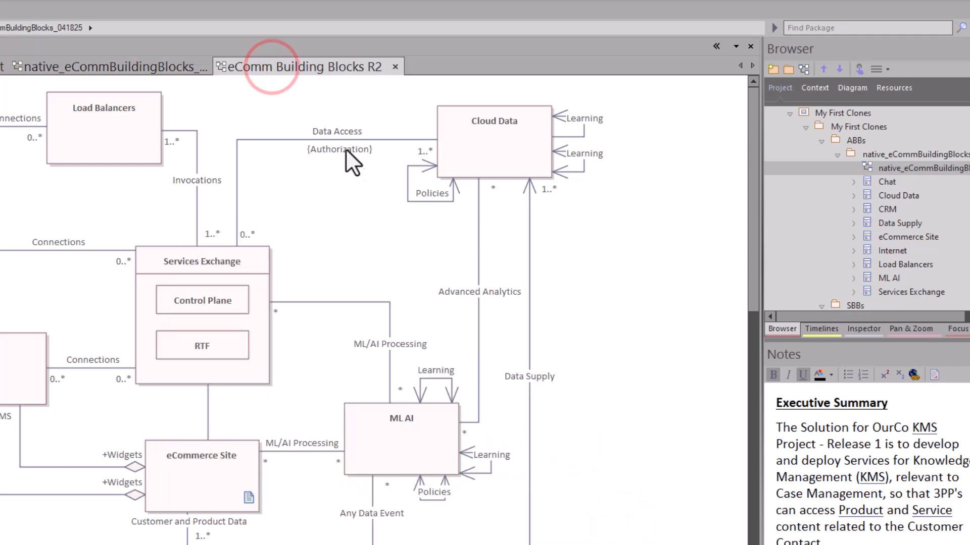
pyautogui.doubleClick(317, 179)
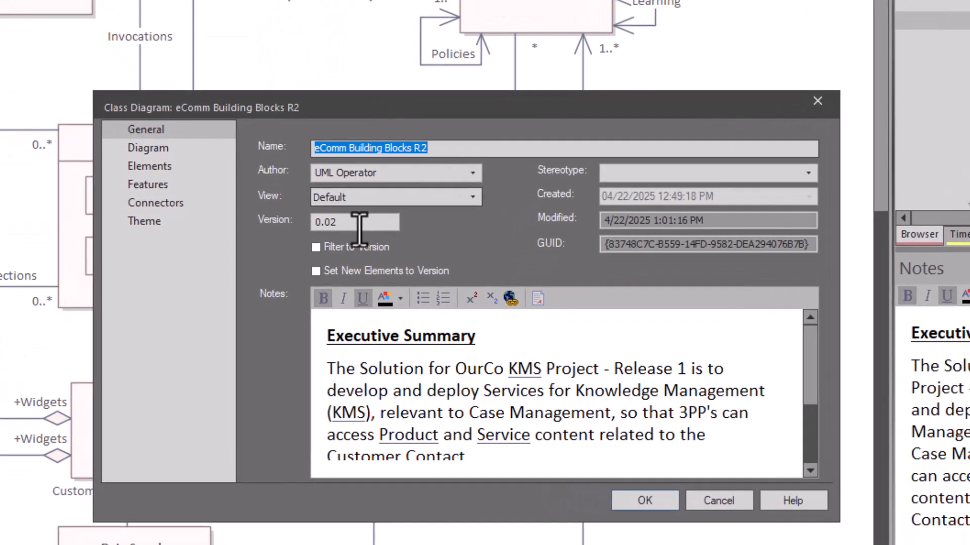
pyautogui.click(354, 222)
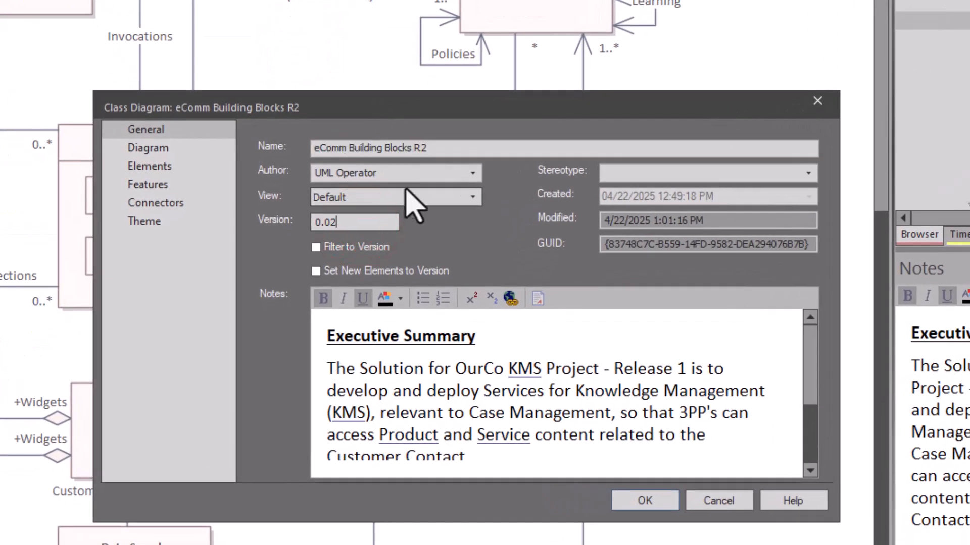
pyautogui.write('3')
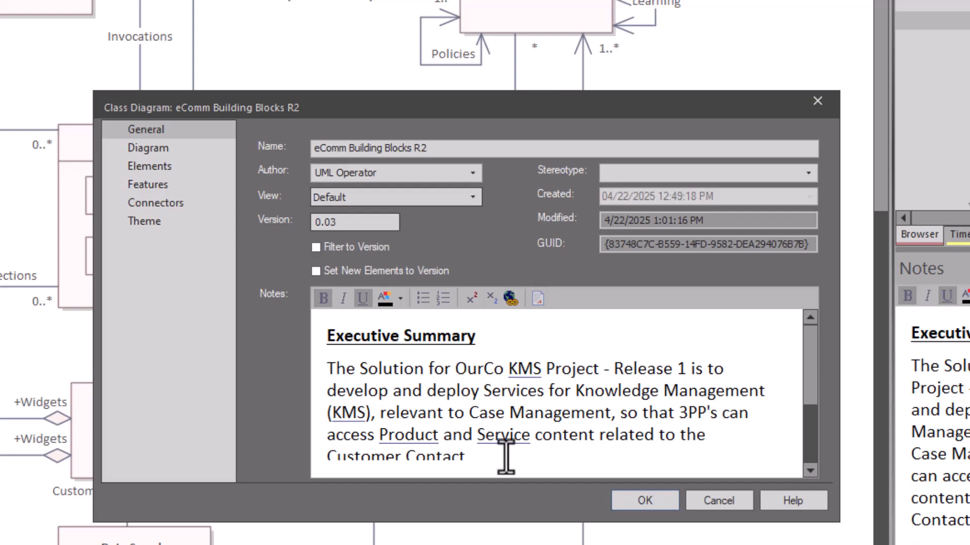
pyautogui.click(644, 501)
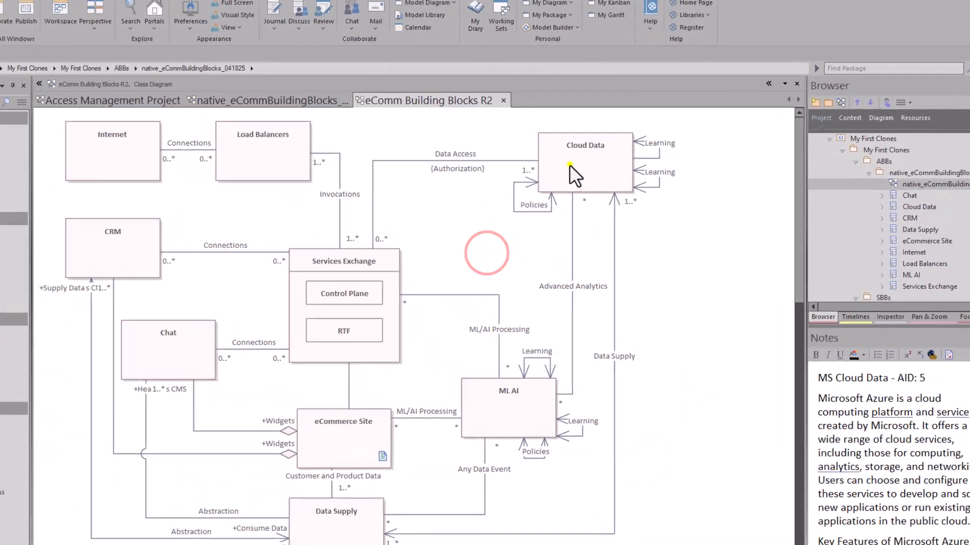
# Multi-select Cloud Data, ML AI, Data Supply, Services Exchange, Control Plane and RTF on the R2 diagram.
pyautogui.rightClick(569, 165)
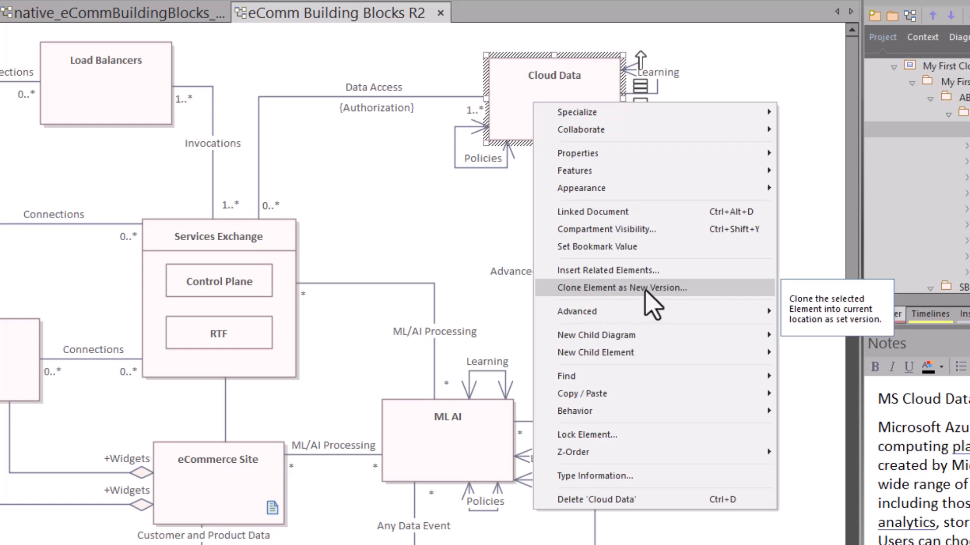
pyautogui.click(706, 76)
pyautogui.moveTo(711, 48); pyautogui.dragTo(15, 398)
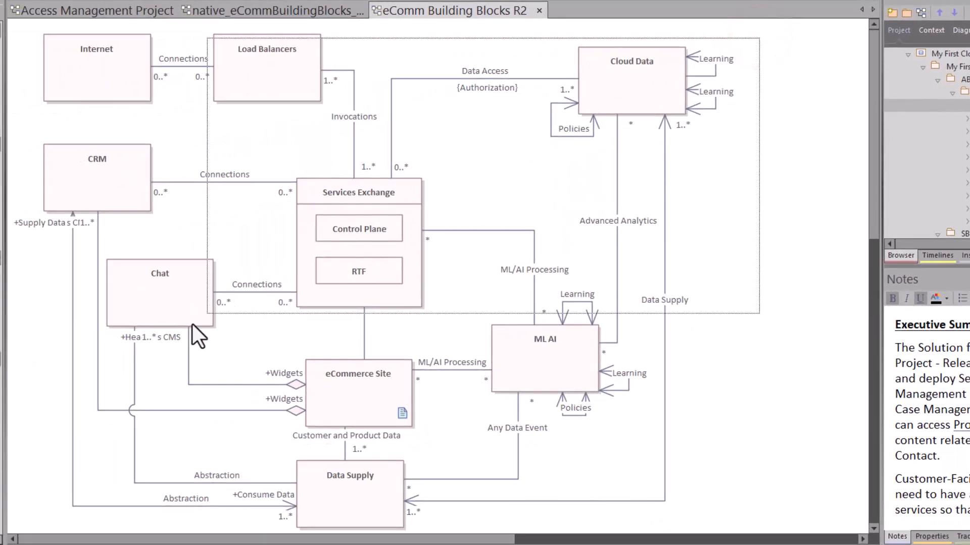
pyautogui.moveTo(193, 324); pyautogui.dragTo(25, 522)
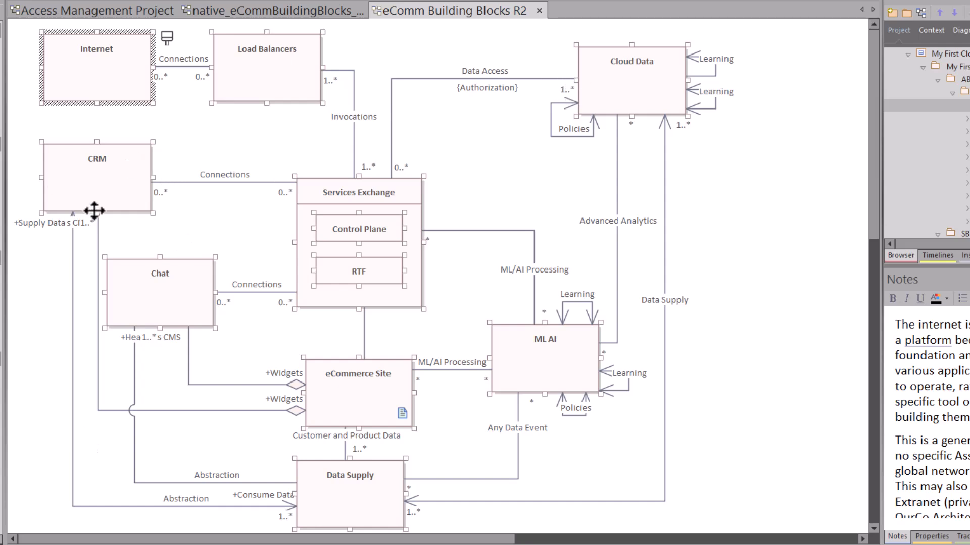
pyautogui.click(744, 217)
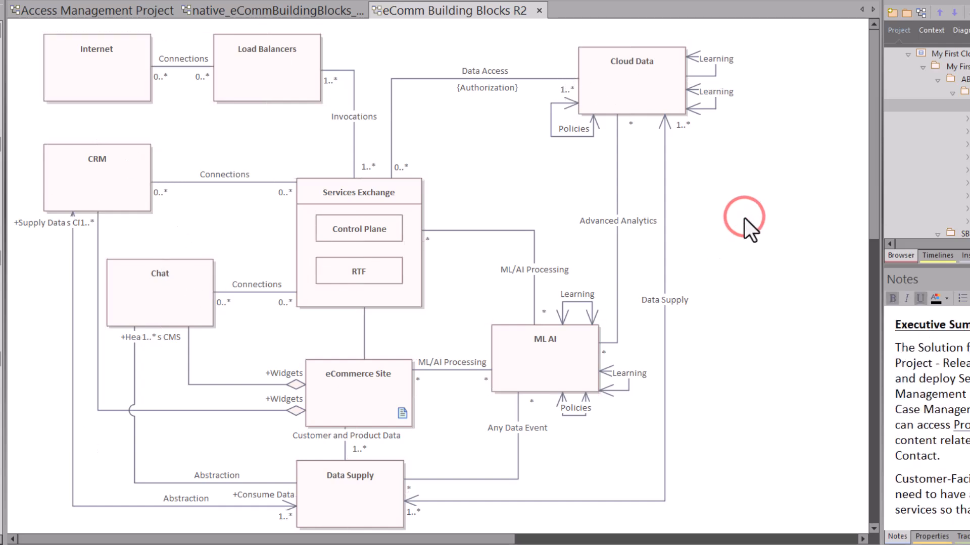
pyautogui.click(613, 84)
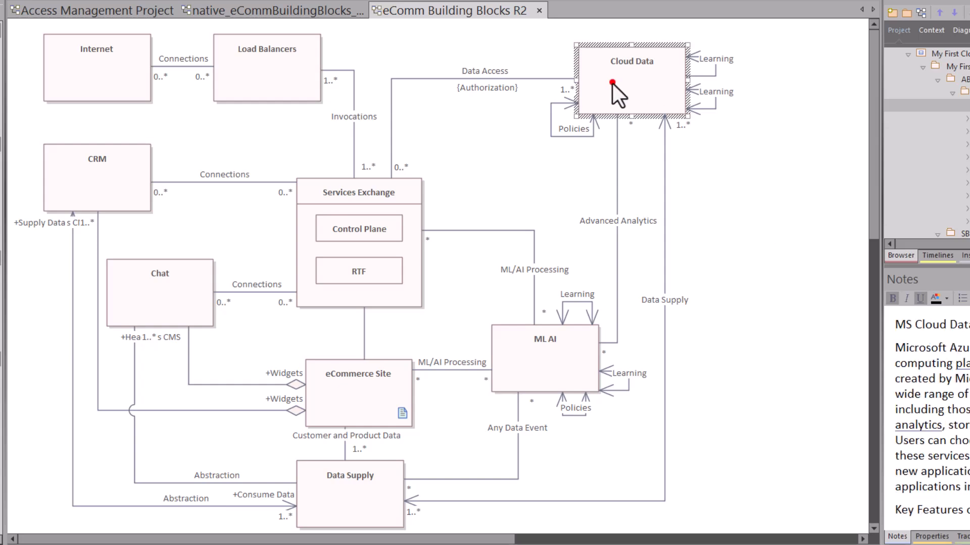
pyautogui.keyDown('ctrl'); pyautogui.click(546, 352); pyautogui.keyUp('ctrl')
pyautogui.keyDown('ctrl'); pyautogui.click(360, 503); pyautogui.keyUp('ctrl')
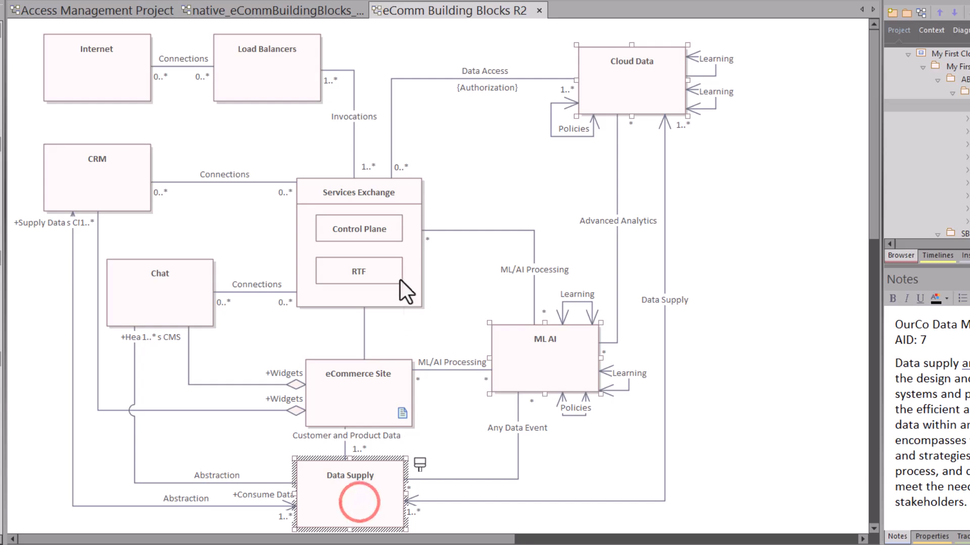
pyautogui.keyDown('ctrl'); pyautogui.click(363, 193); pyautogui.keyUp('ctrl')
pyautogui.keyDown('ctrl'); pyautogui.click(361, 226); pyautogui.keyUp('ctrl')
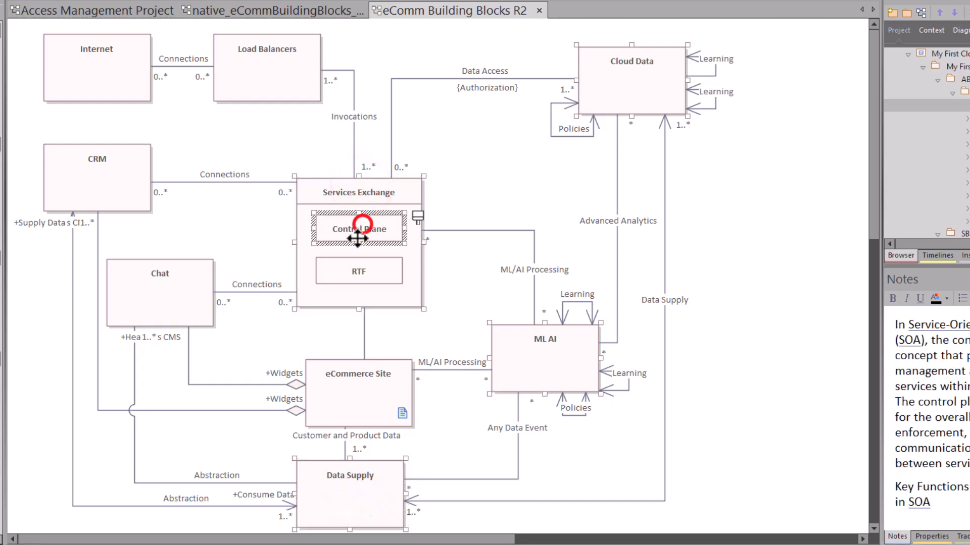
pyautogui.keyDown('ctrl'); pyautogui.click(340, 273); pyautogui.keyUp('ctrl')
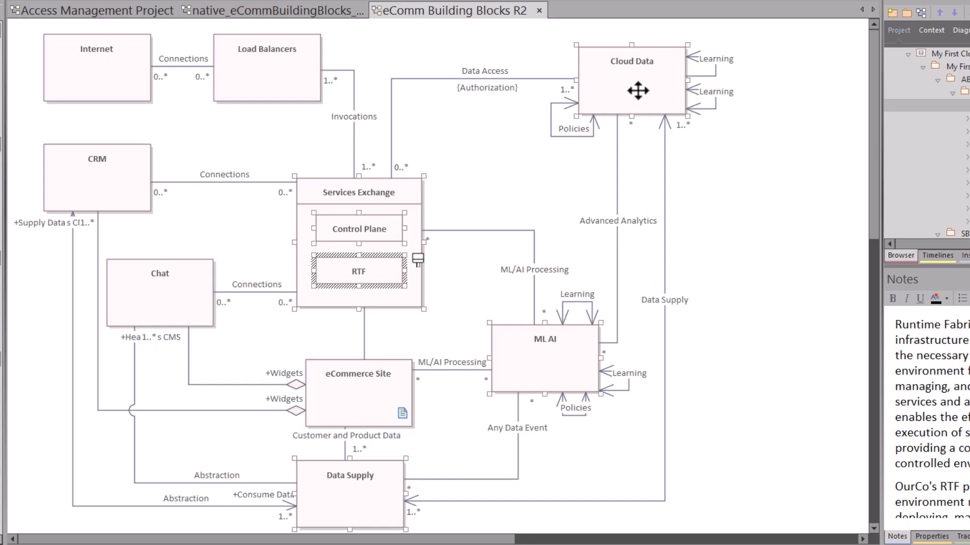
# Clone the selected elements as a new version, changing 0.02 to 0.03.
pyautogui.rightClick(608, 106)
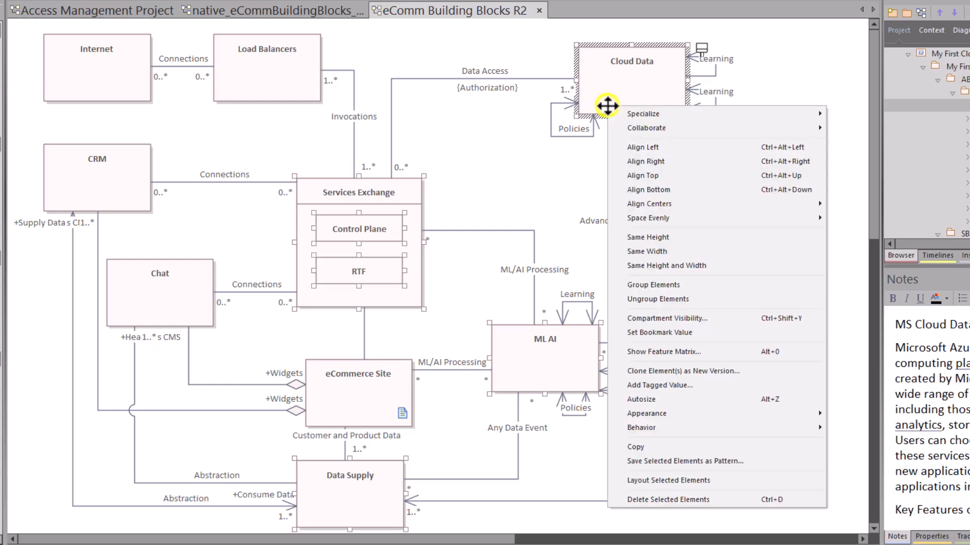
pyautogui.click(655, 373)
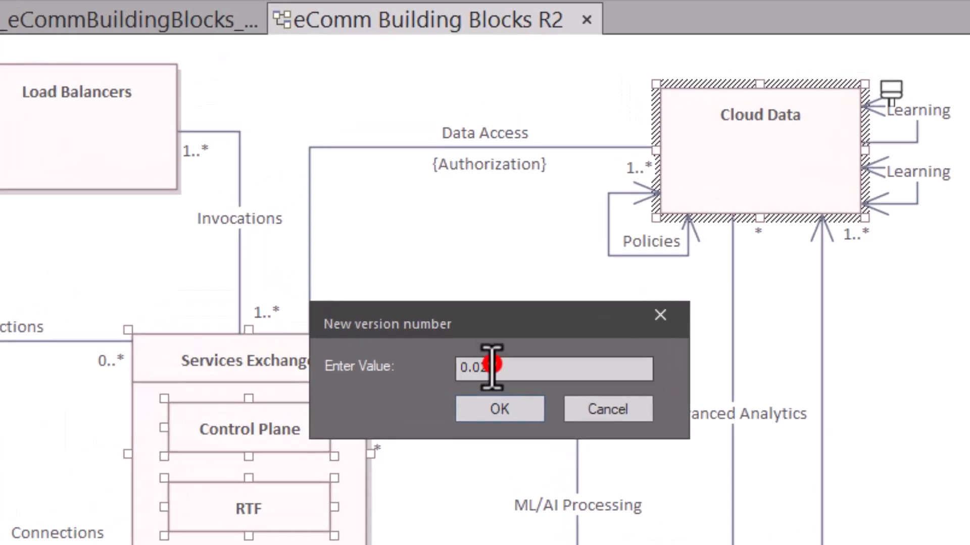
pyautogui.click(493, 368)
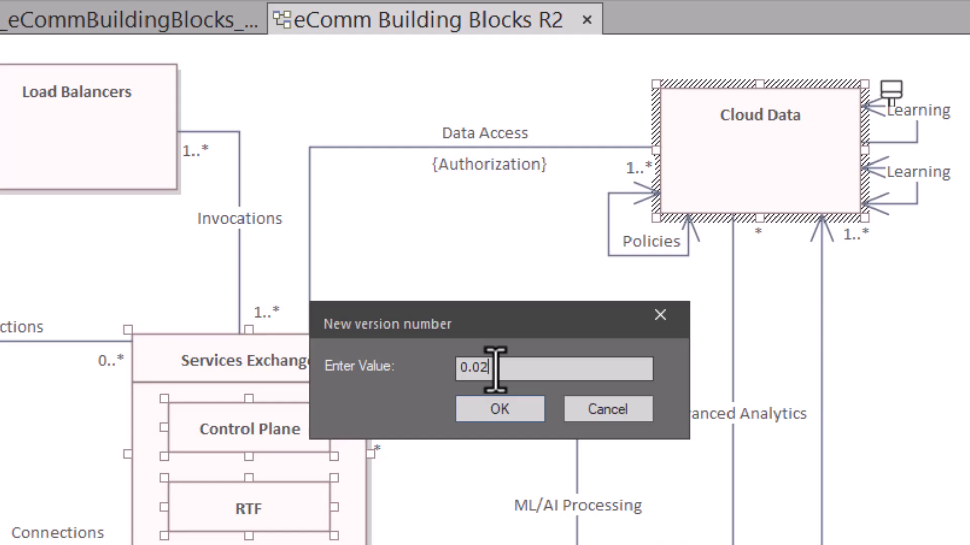
pyautogui.press('BackSpace')
pyautogui.write('3')
pyautogui.press('Return')
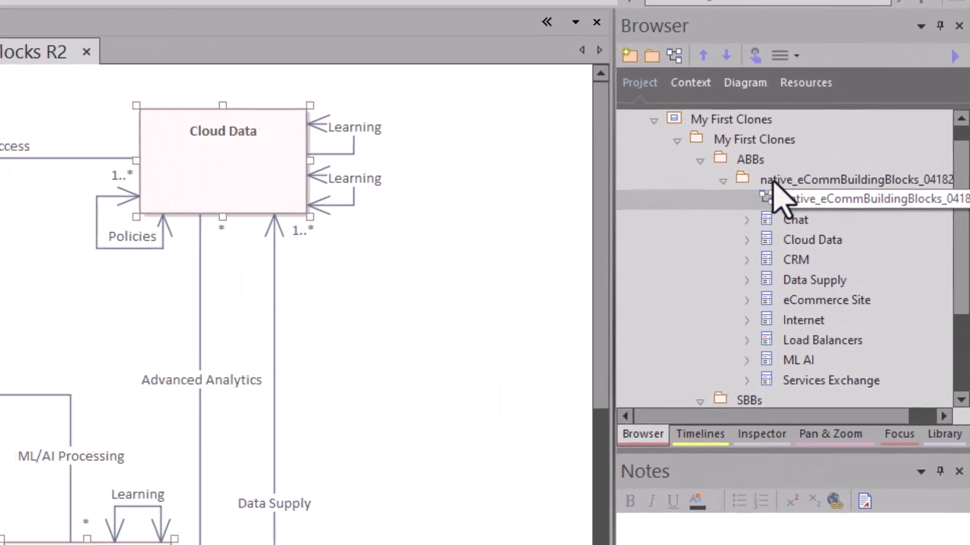
# Inspect the cloned Cloud Data, Data Supply, ML AI and Services Exchange in the Browser.
pyautogui.click(717, 180)
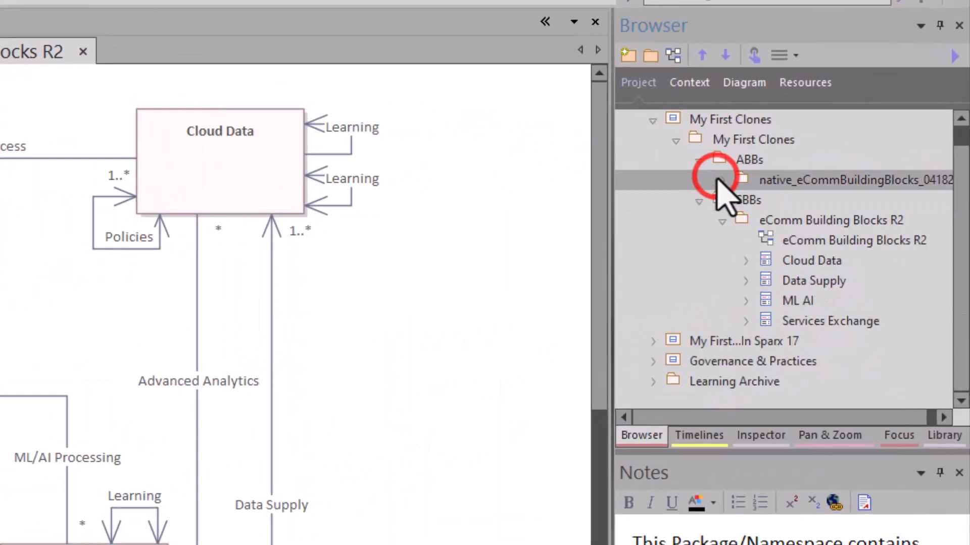
pyautogui.click(781, 259)
pyautogui.click(797, 281)
pyautogui.click(798, 302)
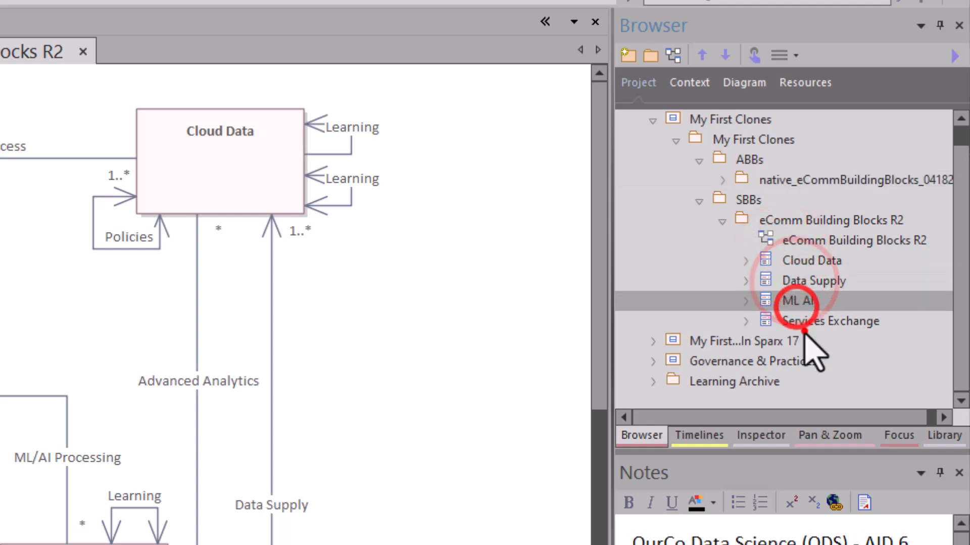
pyautogui.click(811, 322)
pyautogui.click(816, 240)
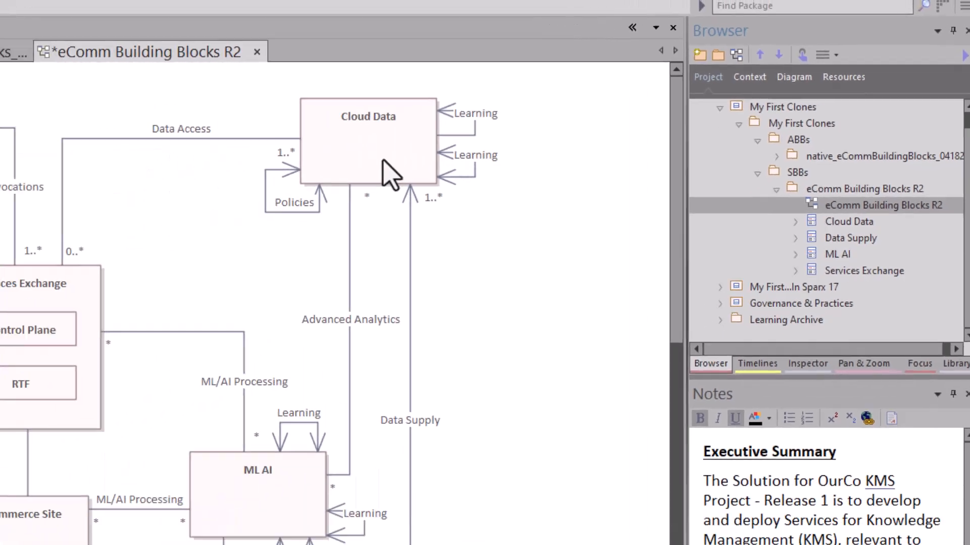
# Verify Cloud Data's version is 0.03, save the R2 diagram, and return to the native diagram.
pyautogui.click(238, 182)
pyautogui.doubleClick(569, 126)
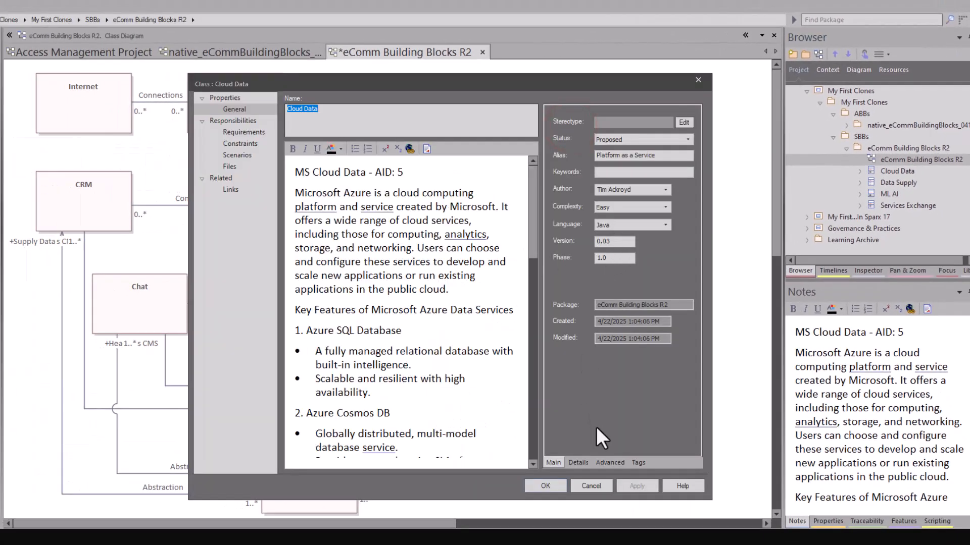
pyautogui.click(583, 485)
pyautogui.click(380, 50)
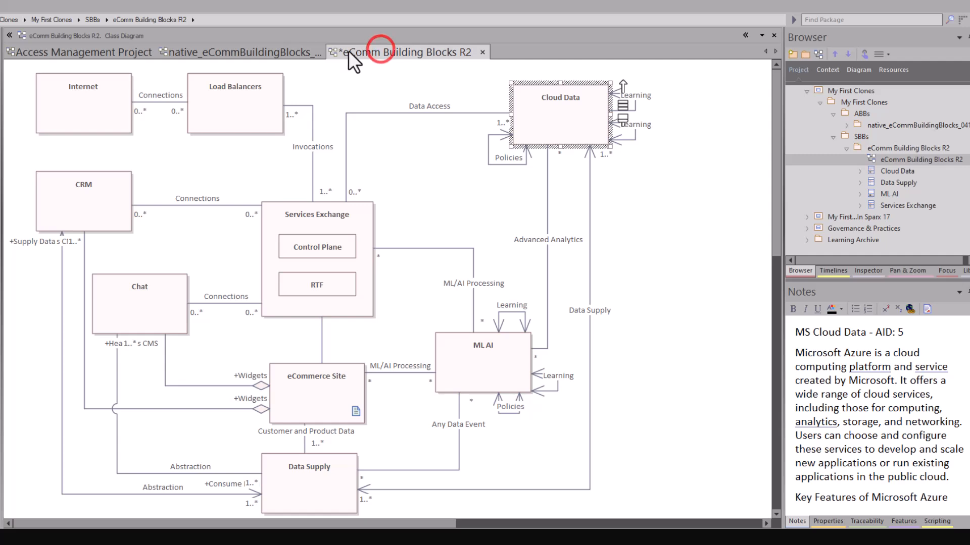
pyautogui.hotkey('ctrl', 's')
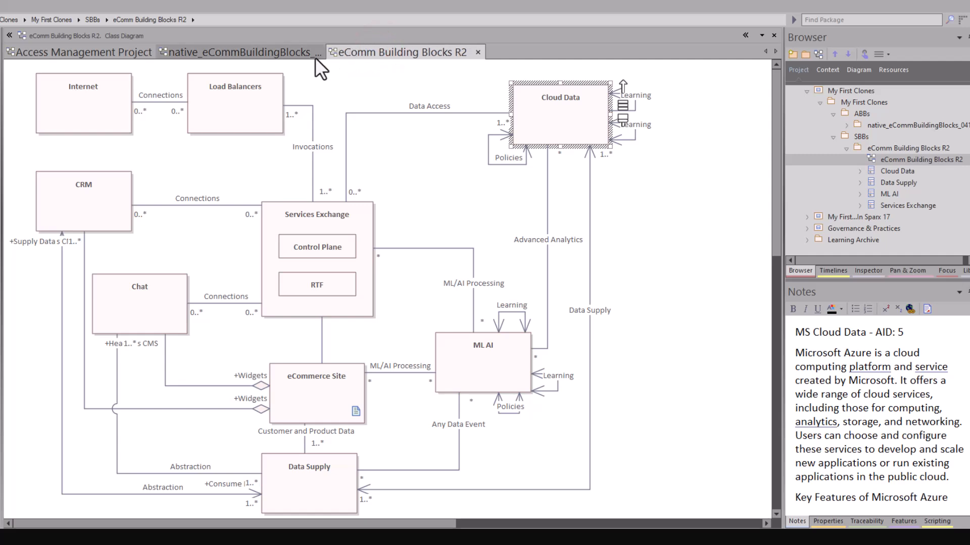
pyautogui.click(287, 48)
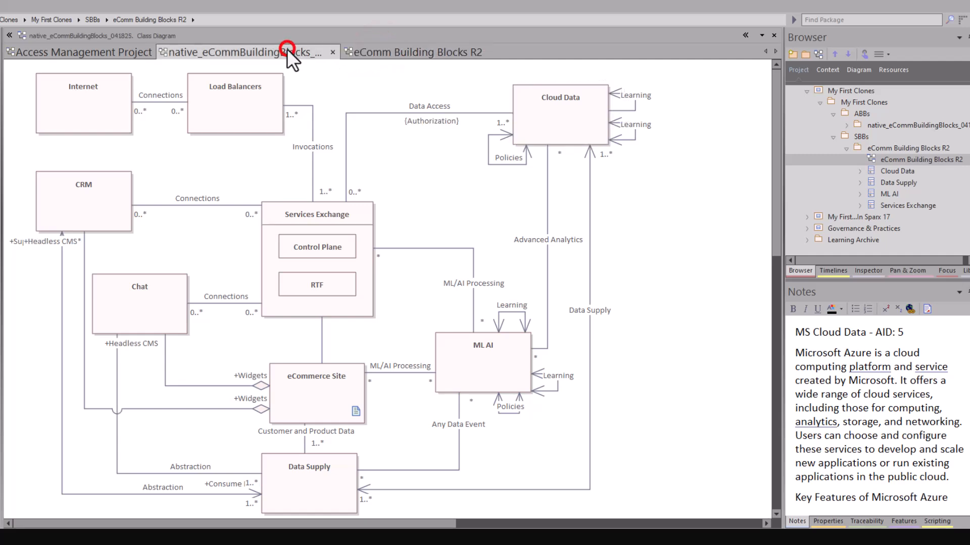
# Close the native_eCommBuildingBlocks diagram and set the R2 diagram filter field to Version.
pyautogui.click(333, 52)
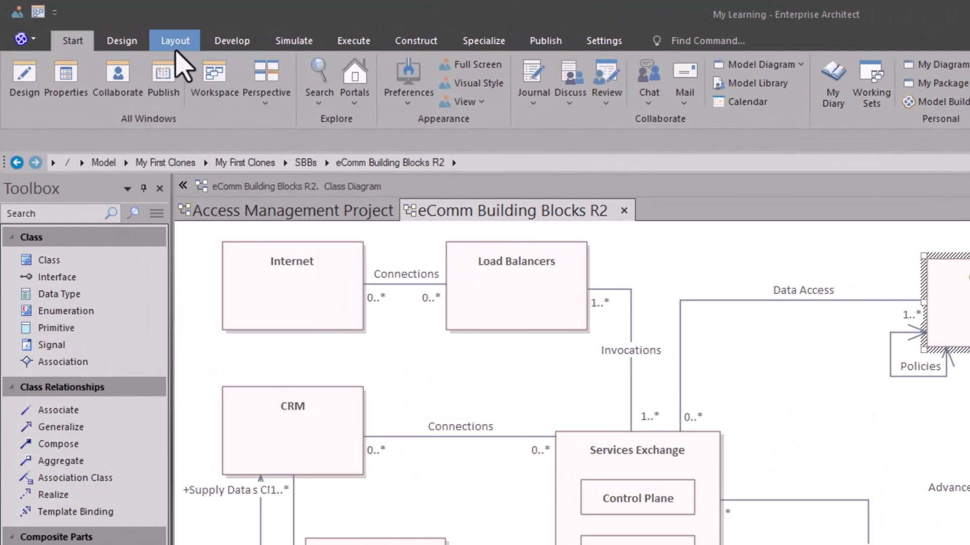
pyautogui.click(104, 26)
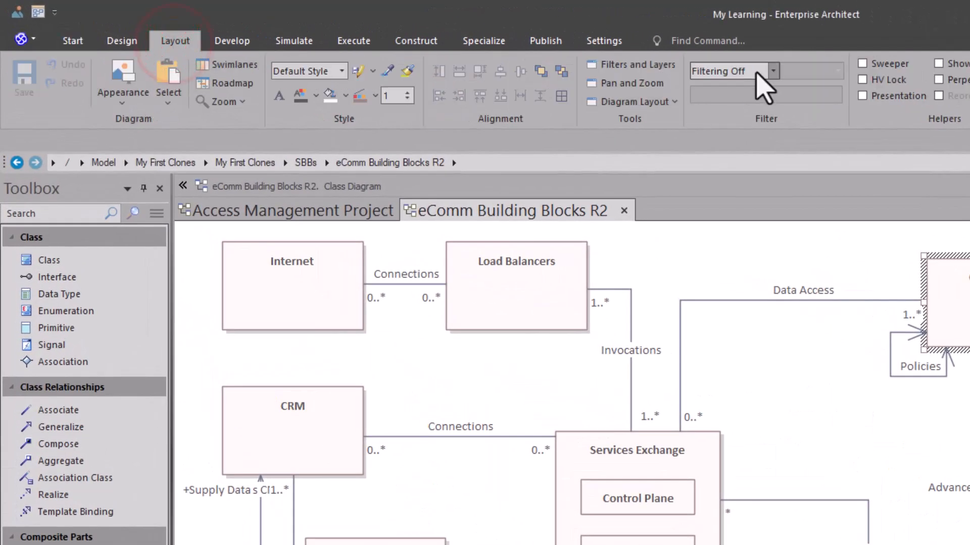
pyautogui.click(772, 69)
pyautogui.moveTo(838, 104); pyautogui.dragTo(868, 175)
pyautogui.click(791, 147)
# Enter 0.03 as the Version filter value, then change it to 0.02.
pyautogui.click(737, 97)
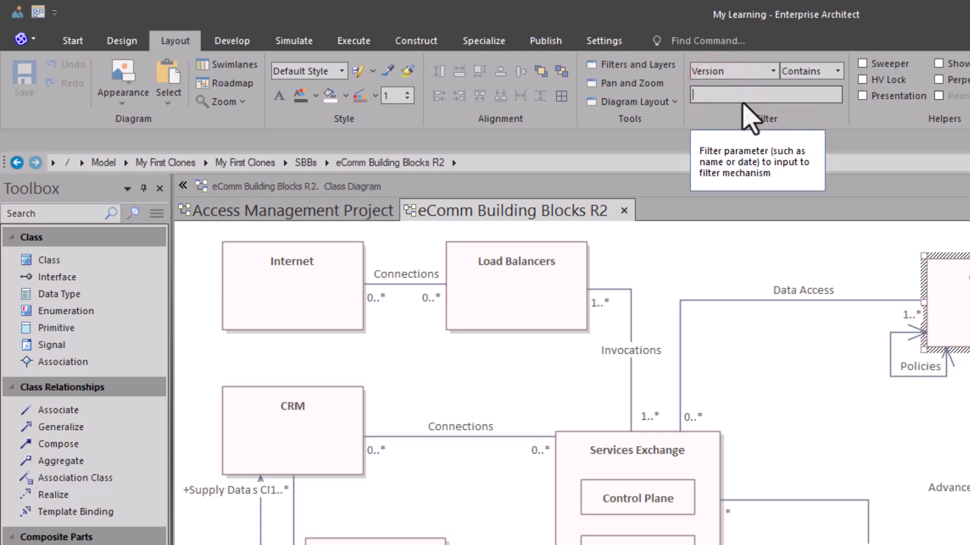
pyautogui.write('0.03')
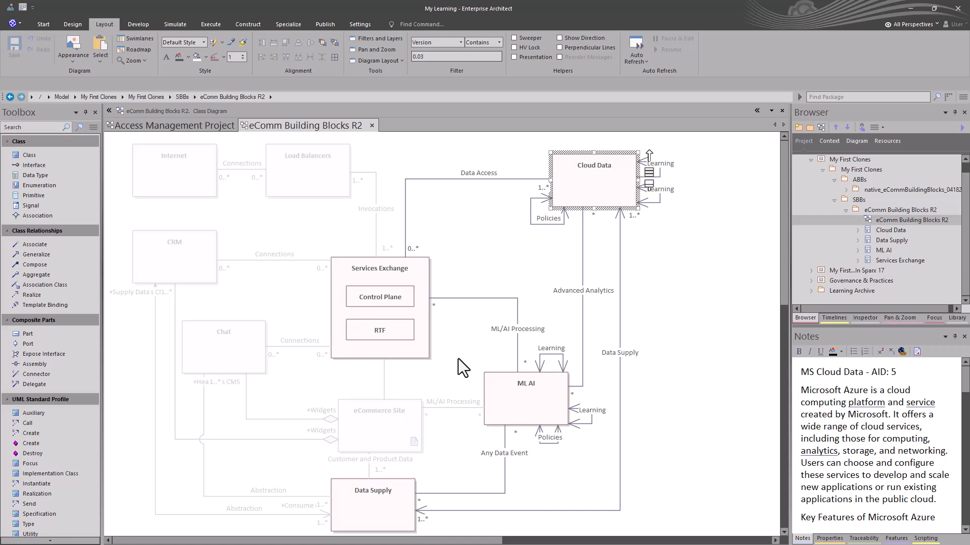
pyautogui.click(428, 56)
pyautogui.press('BackSpace')
pyautogui.write('2')
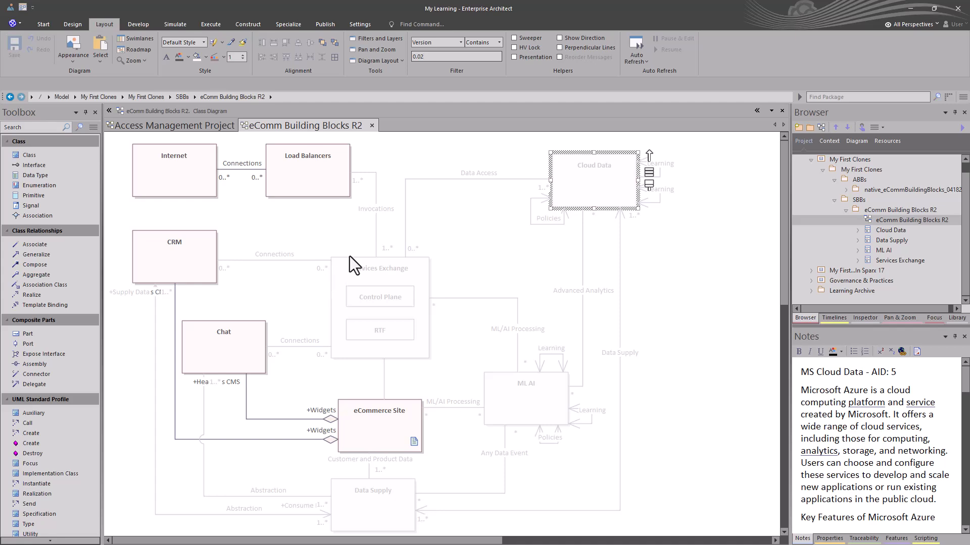
# Locate eCommerce Site and Cloud Data in the Browser using Alt+G.
pyautogui.click(372, 408)
pyautogui.hotkey('alt', 'g')
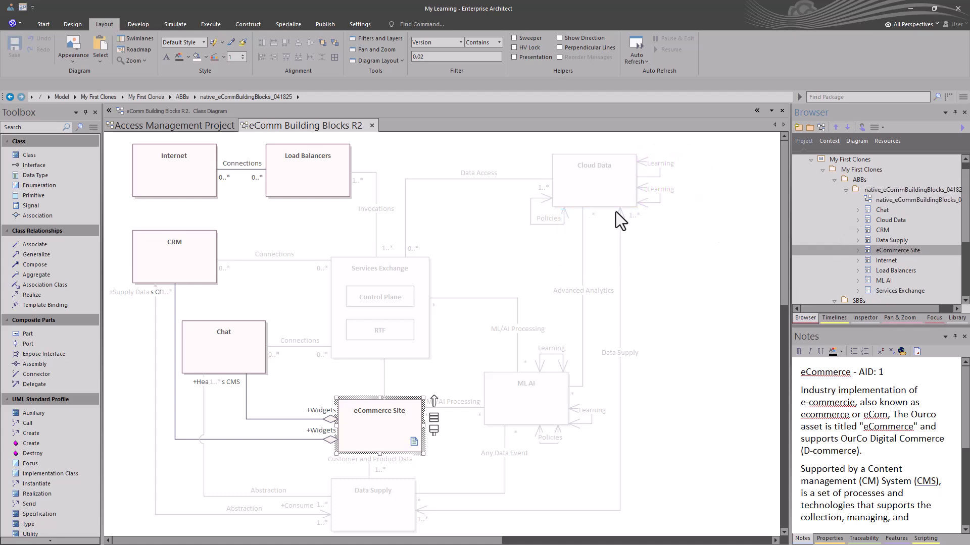
pyautogui.click(597, 201)
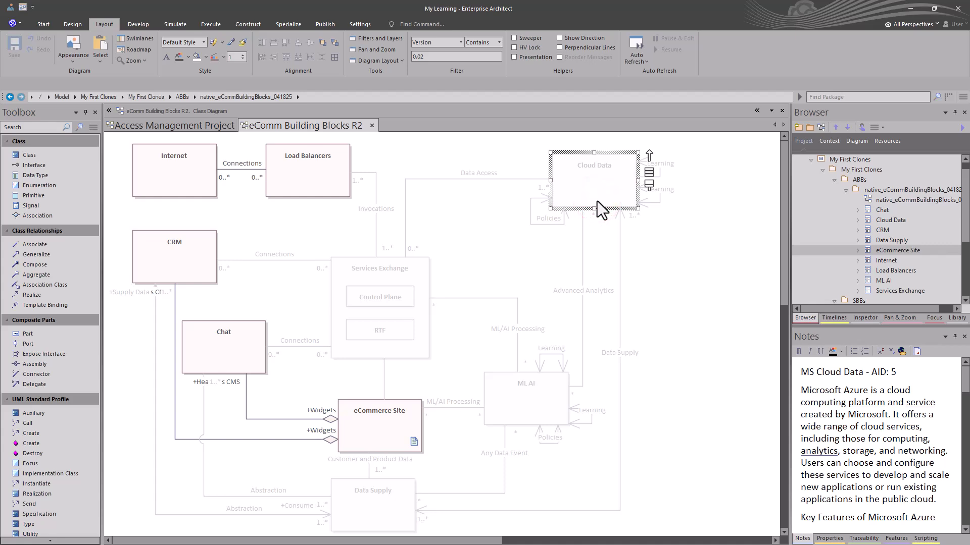
pyautogui.press('alt')
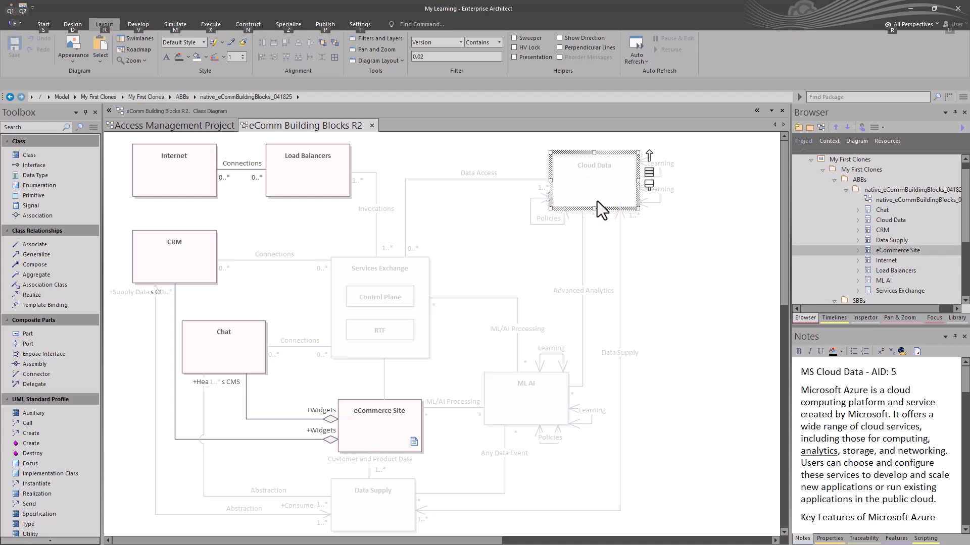
pyautogui.hotkey('alt', 'g')
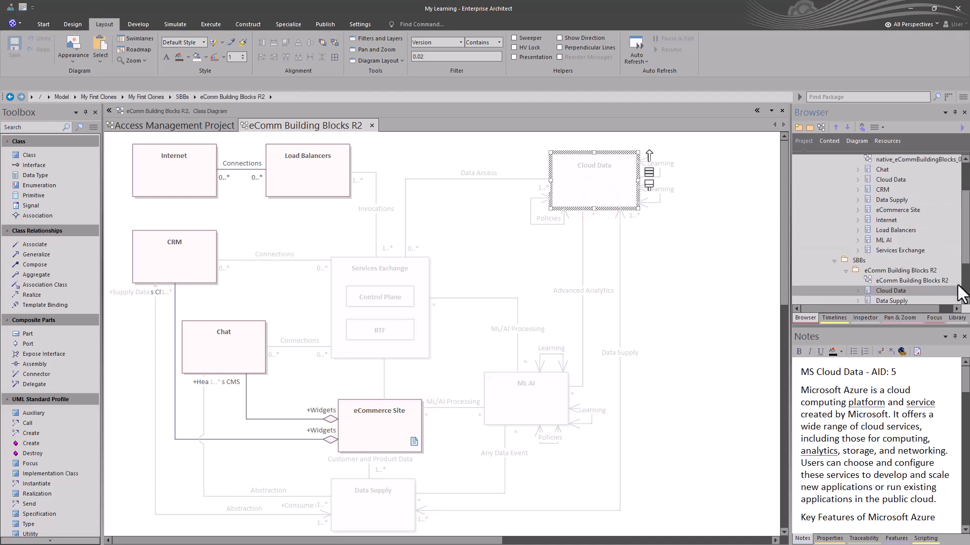
pyautogui.scroll(-2, 935, 293)
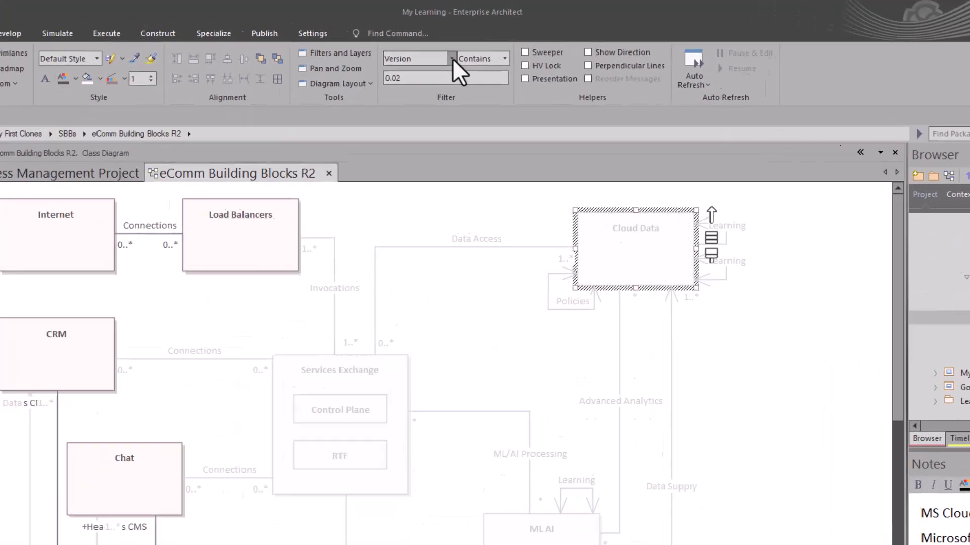
# Turn filtering off, then refilter the diagram by Version containing 3.
pyautogui.click(460, 42)
pyautogui.moveTo(520, 235); pyautogui.dragTo(535, 126)
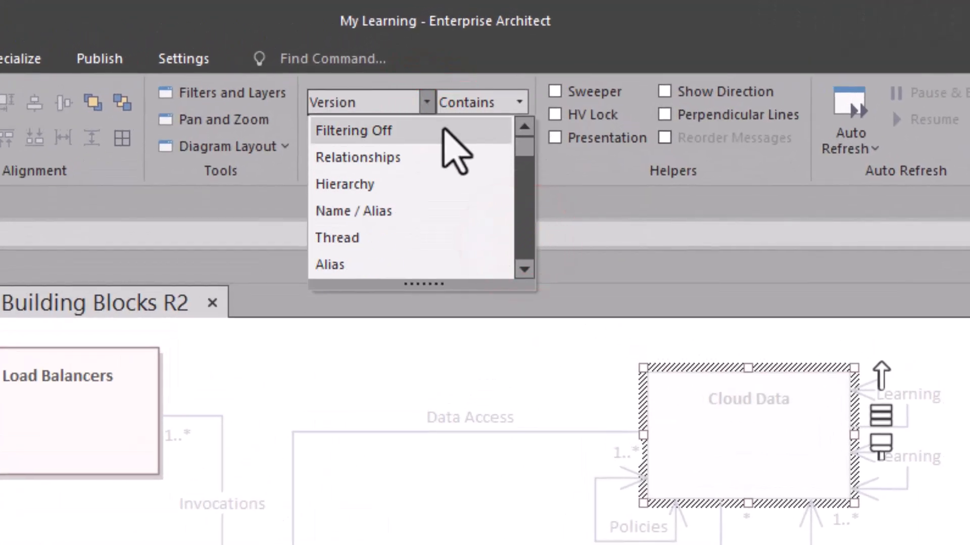
pyautogui.click(459, 131)
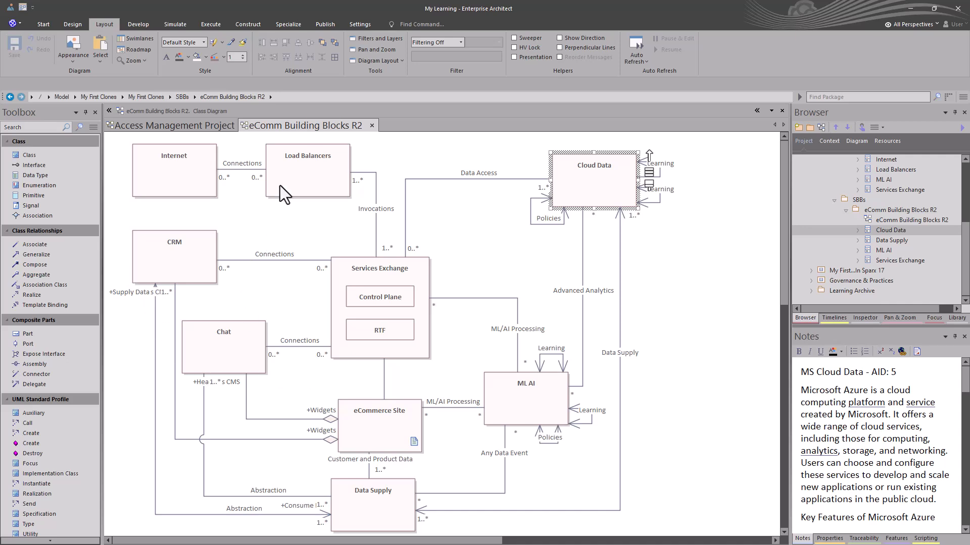
pyautogui.click(459, 42)
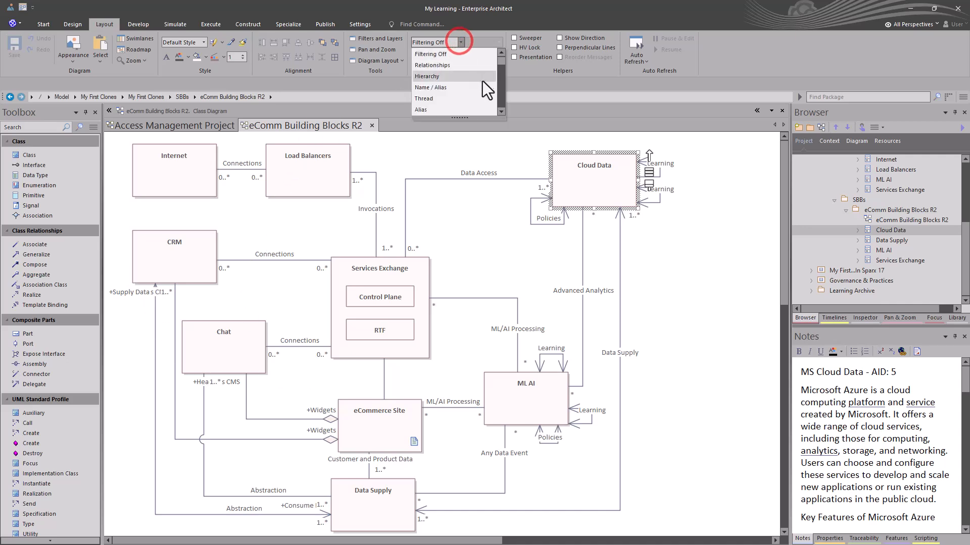
pyautogui.moveTo(498, 62); pyautogui.dragTo(504, 87)
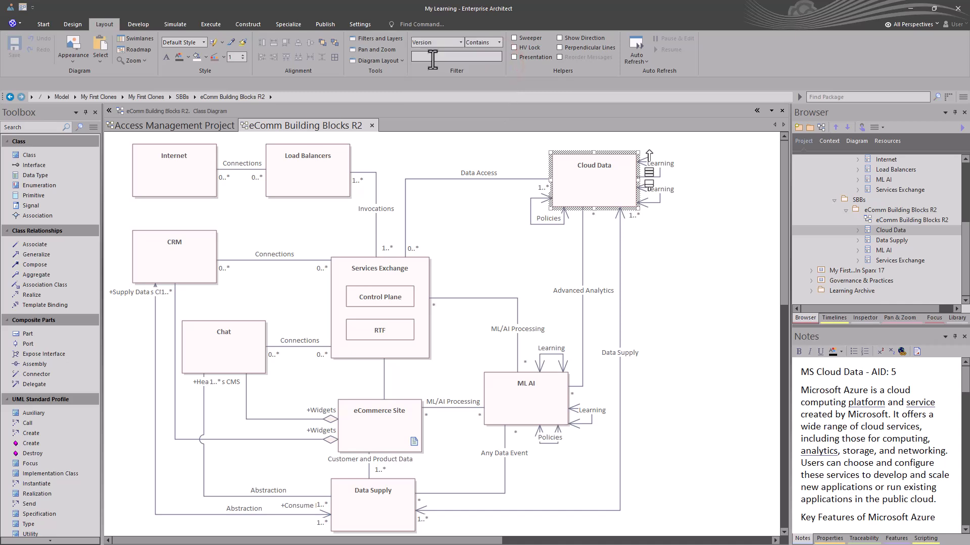
pyautogui.click(433, 58)
pyautogui.write('3')
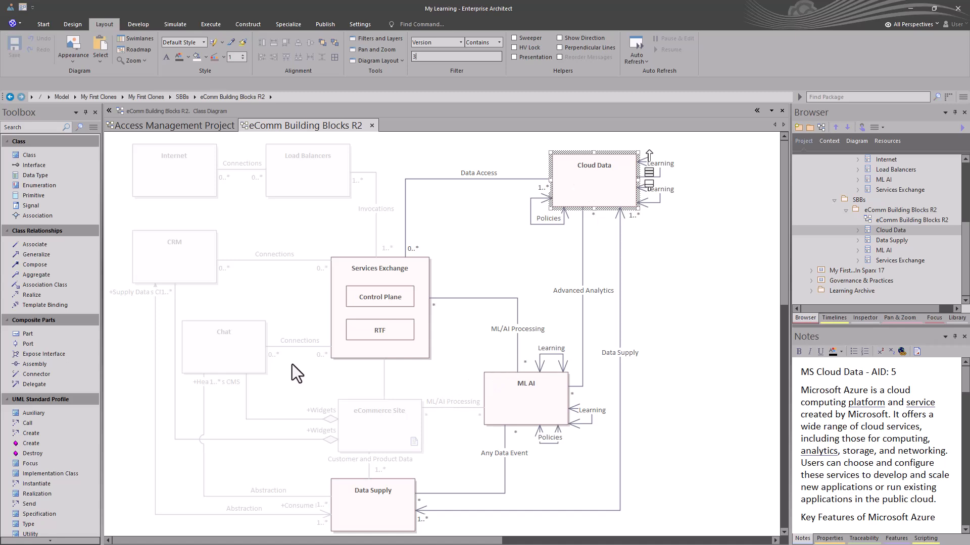
# Clone Load Balancers as new version 0.03 into the R2 package.
pyautogui.click(326, 186)
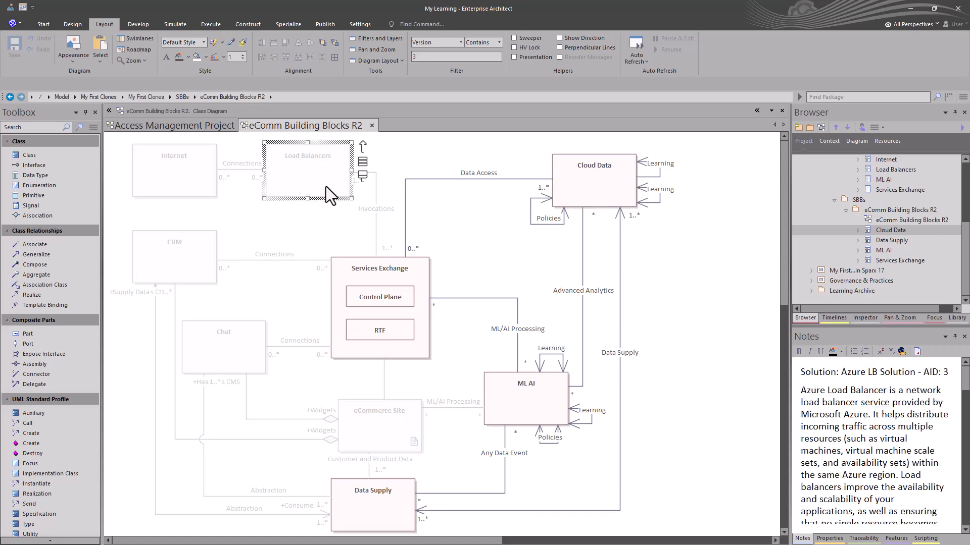
pyautogui.rightClick(317, 185)
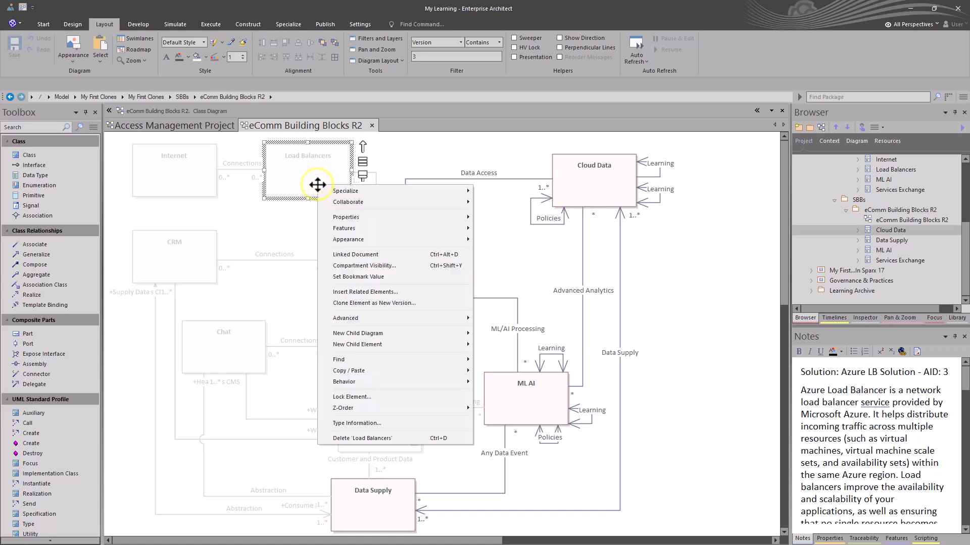
pyautogui.click(375, 303)
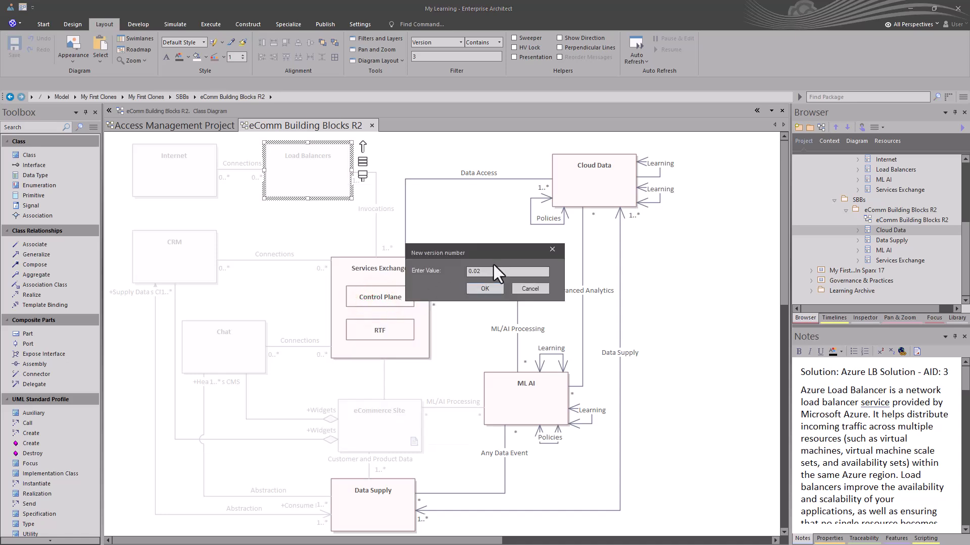
pyautogui.write('3')
pyautogui.click(479, 287)
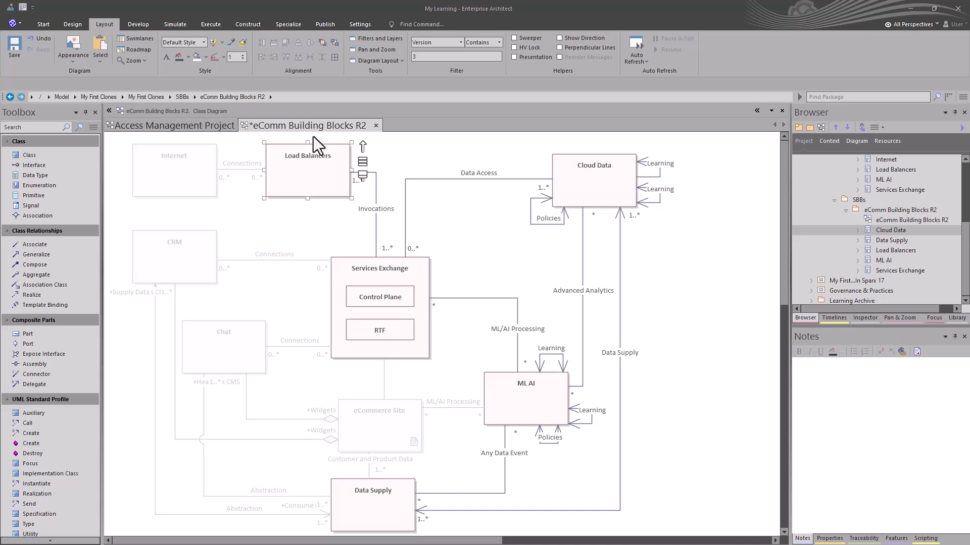
# Save the eComm Building Blocks R2 diagram with Ctrl+S.
pyautogui.click(259, 125)
pyautogui.hotkey('ctrl', 's')
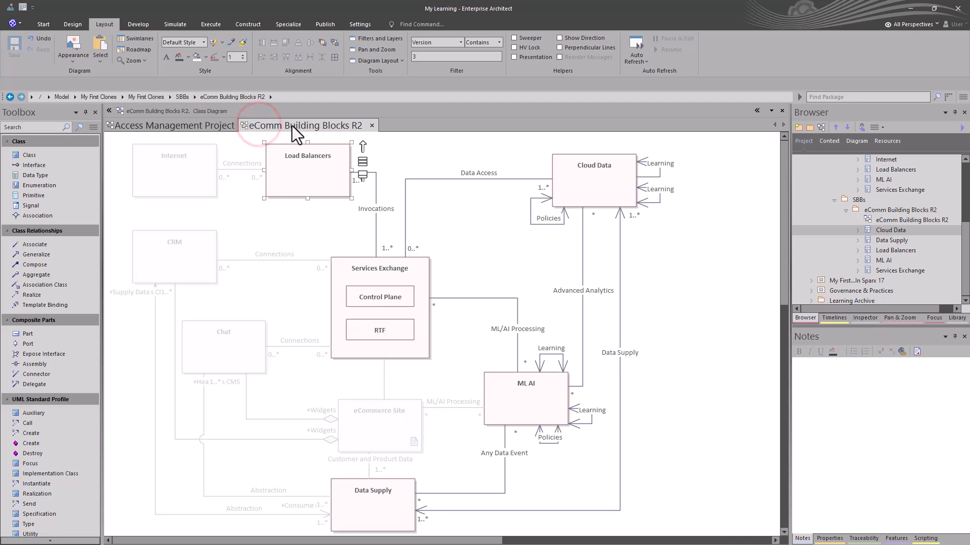
pyautogui.click(708, 241)
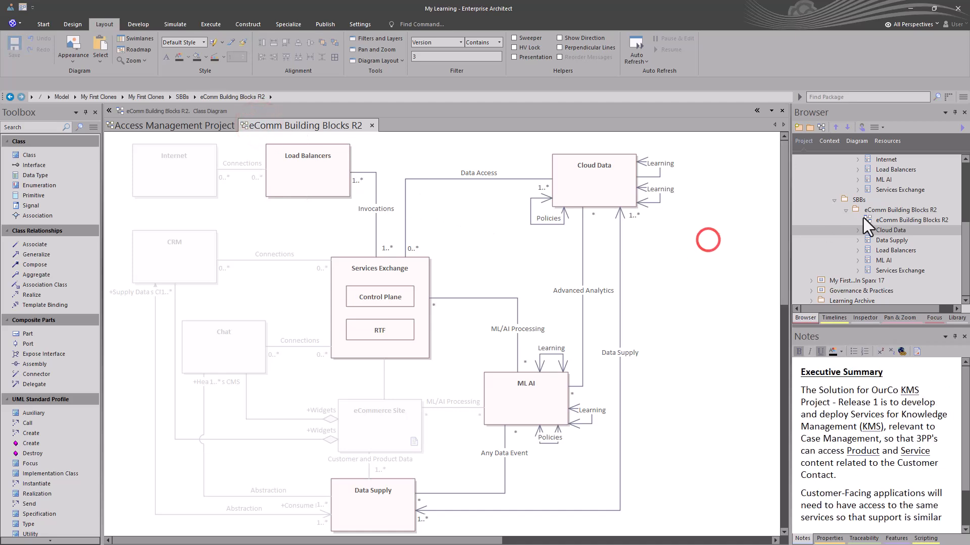
# Create a 0.01 baseline of the R2 package, removing the time from its note.
pyautogui.click(873, 211)
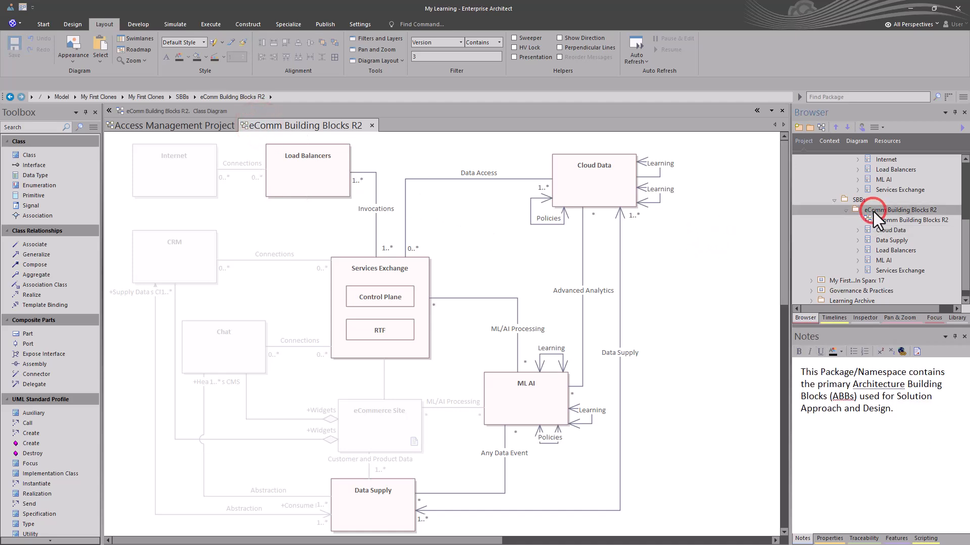
pyautogui.hotkey('ctrl', 'alt', 'b')
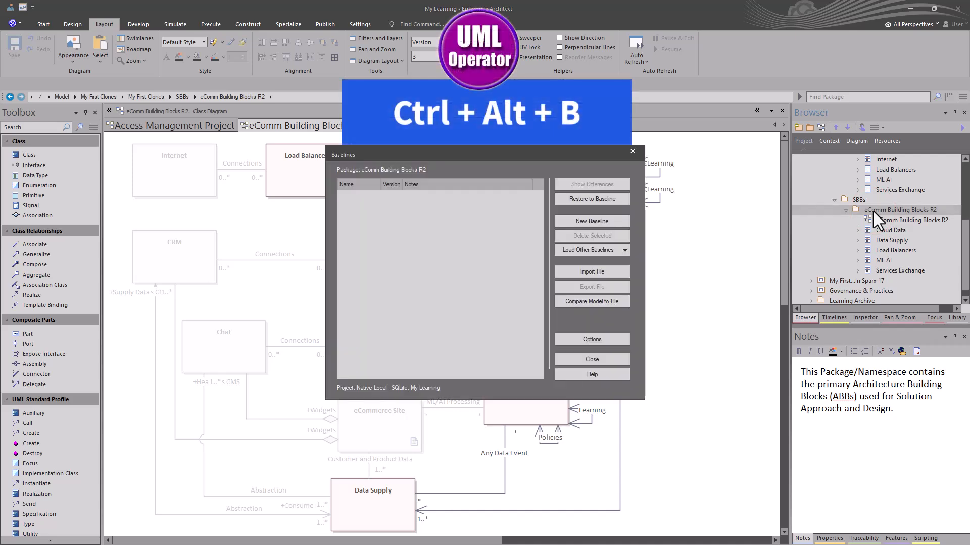
pyautogui.click(601, 223)
pyautogui.click(488, 276)
pyautogui.hotkey('shift', 'End')
pyautogui.press('Delete')
pyautogui.click(441, 263)
pyautogui.write('0.01')
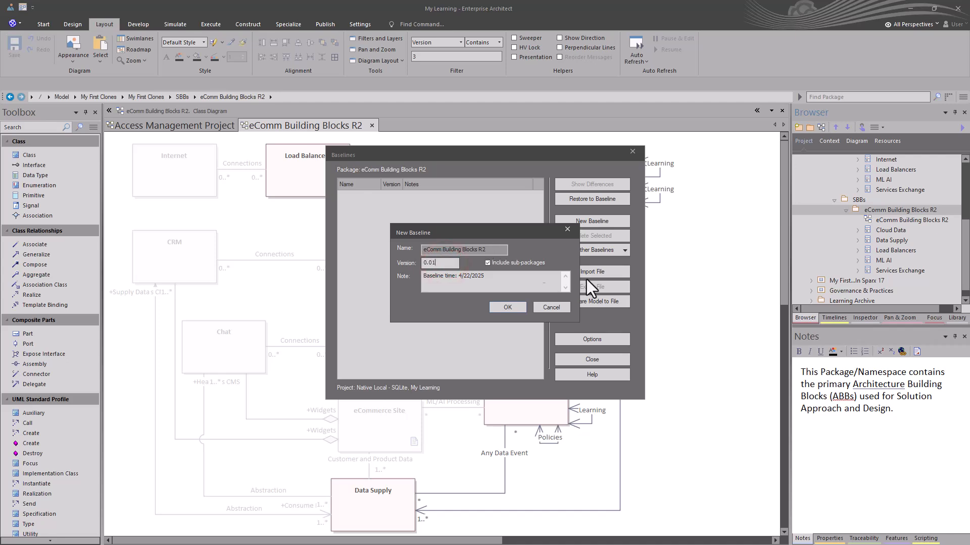
pyautogui.click(509, 309)
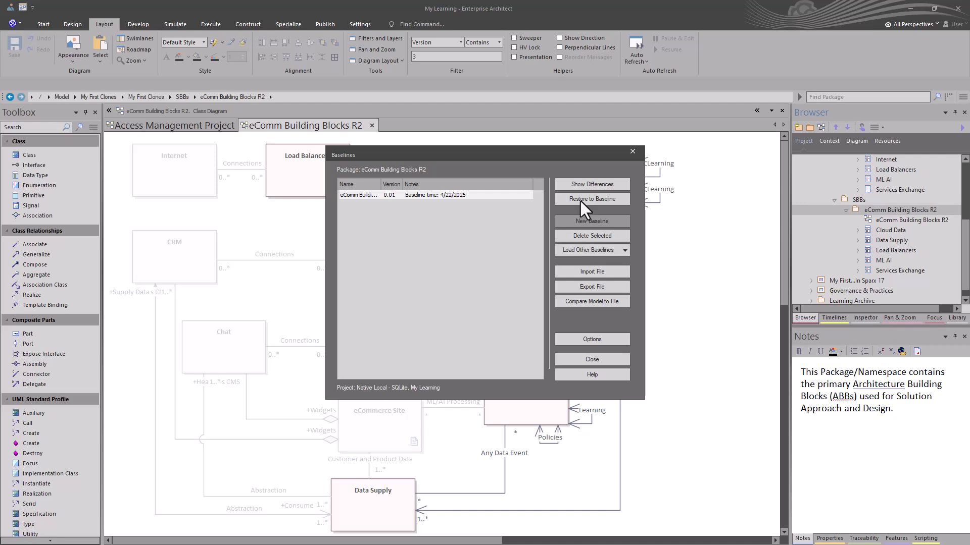
pyautogui.click(591, 359)
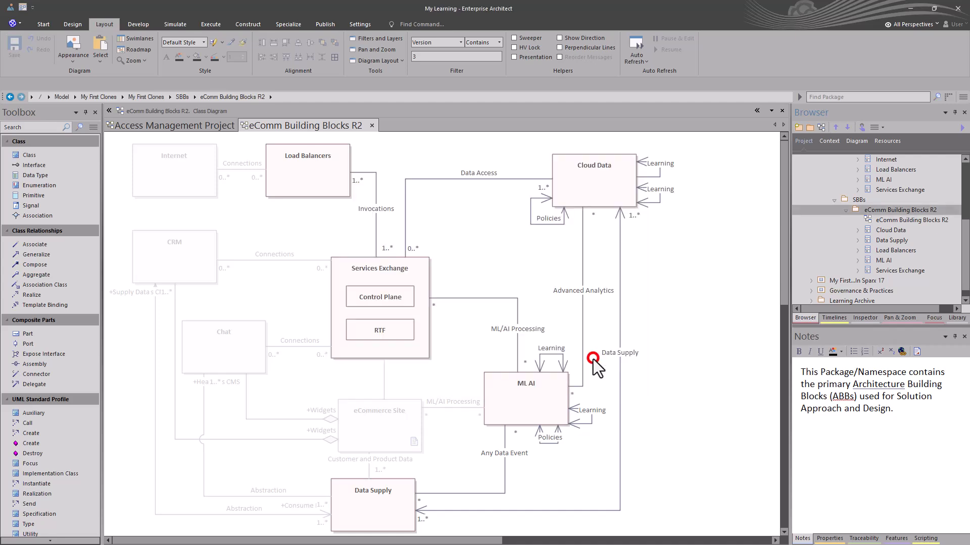
pyautogui.click(530, 249)
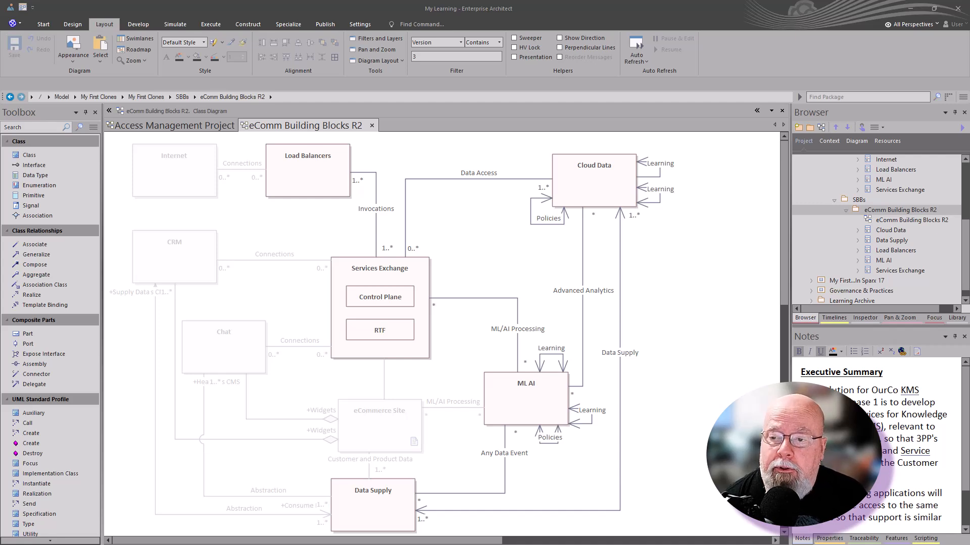
# Show Cloud Data's Properties with Project expanded to reveal its package and GUID.
pyautogui.doubleClick(605, 185)
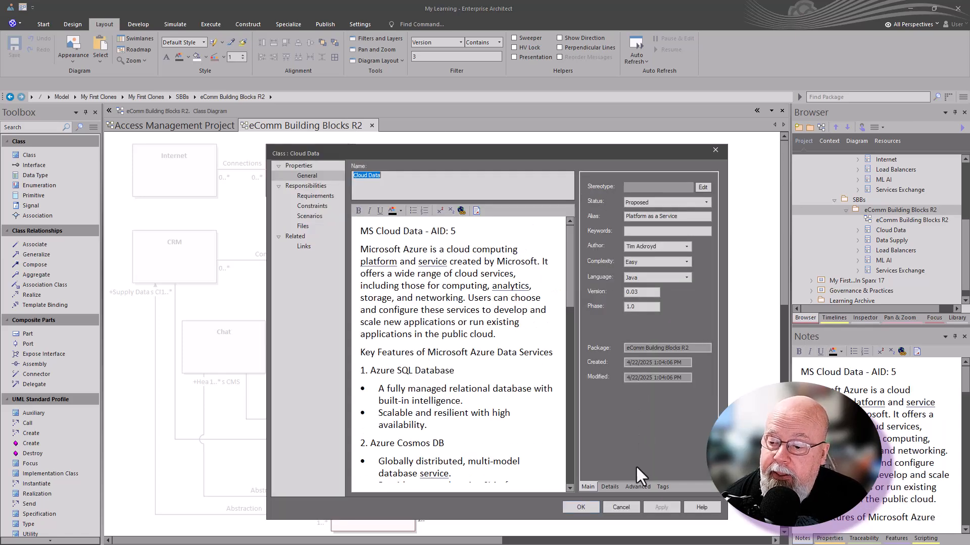
pyautogui.click(625, 508)
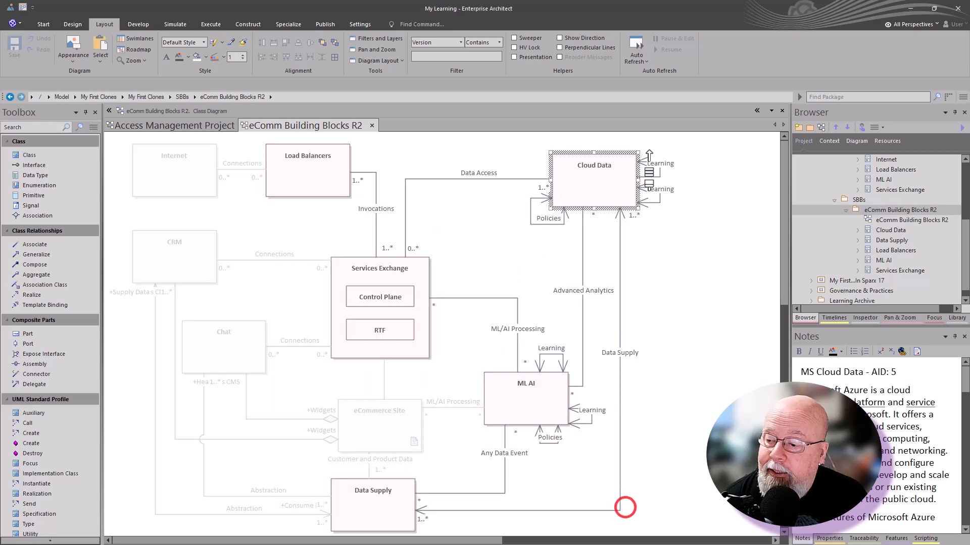
pyautogui.click(822, 538)
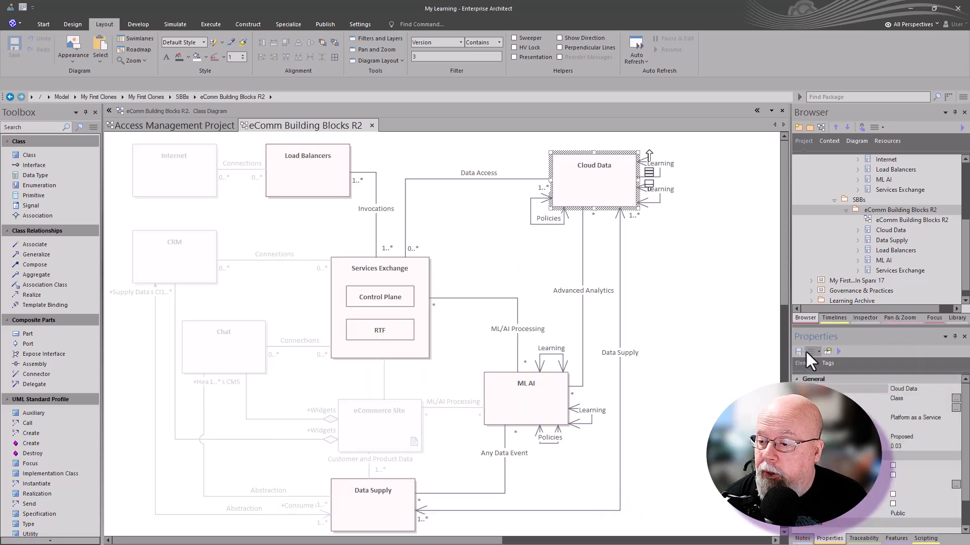
pyautogui.click(796, 380)
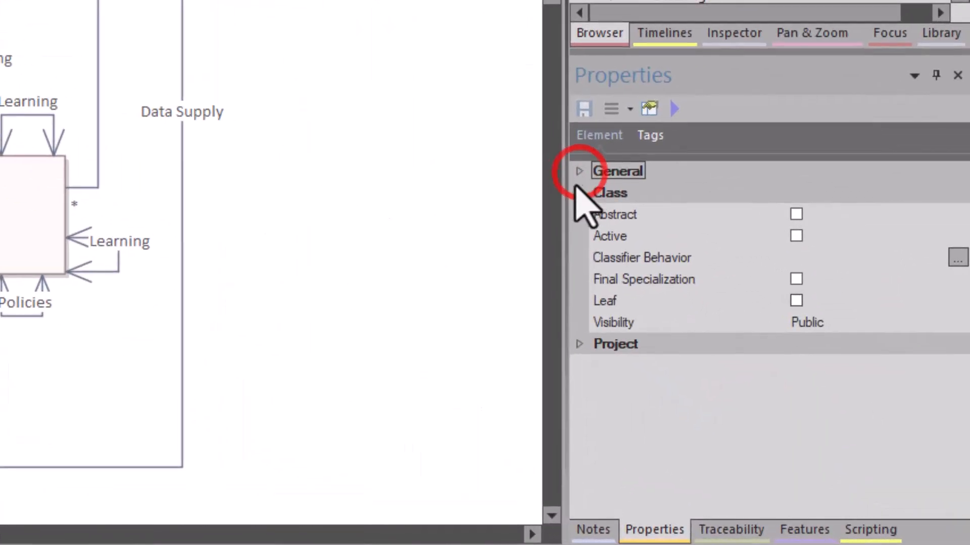
pyautogui.click(579, 192)
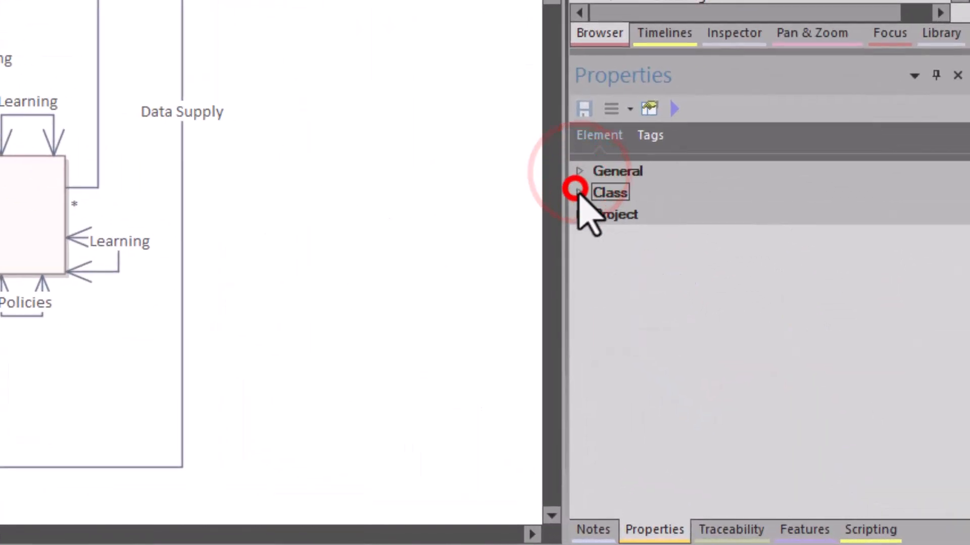
pyautogui.click(579, 215)
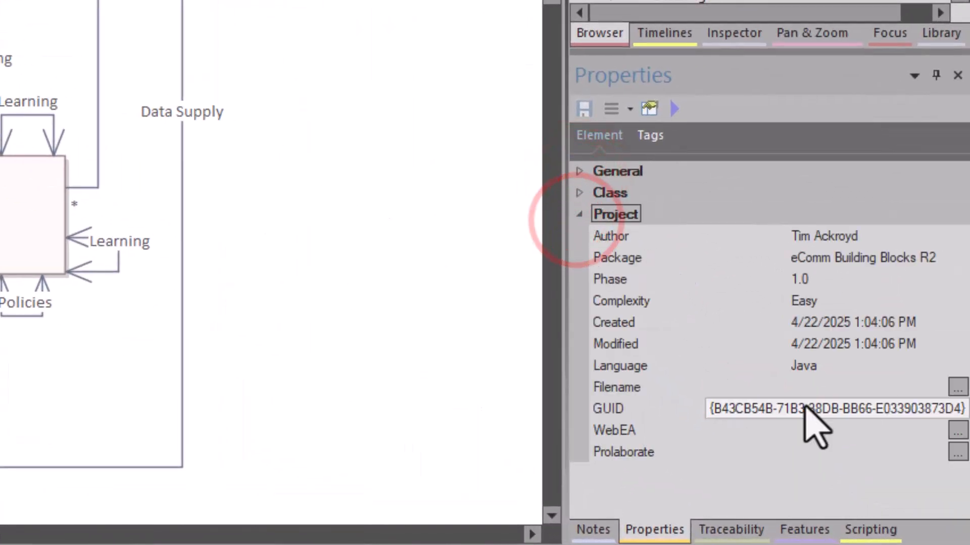
pyautogui.click(803, 407)
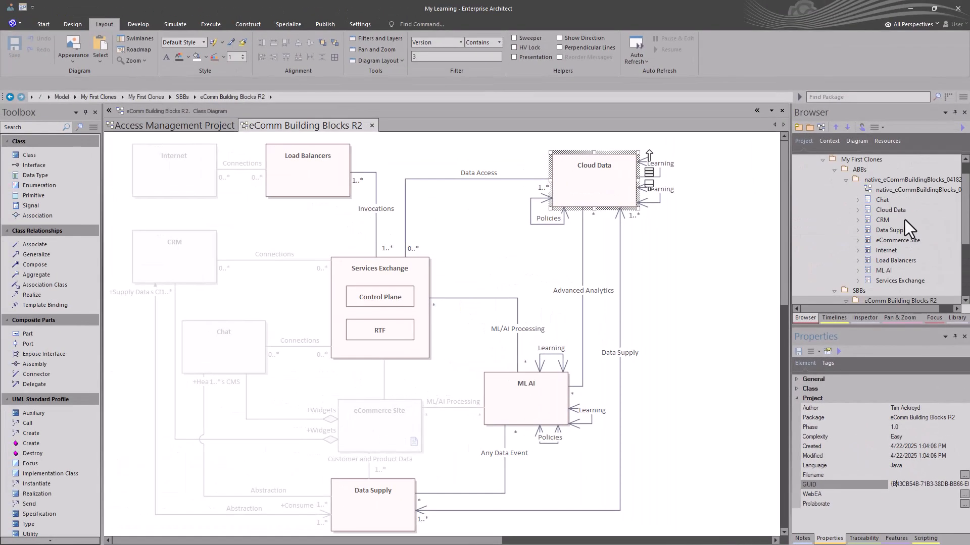
# Open native_eCommBuildingBlocks_041825 diagram and set its filter to Filtering Off.
pyautogui.click(887, 191)
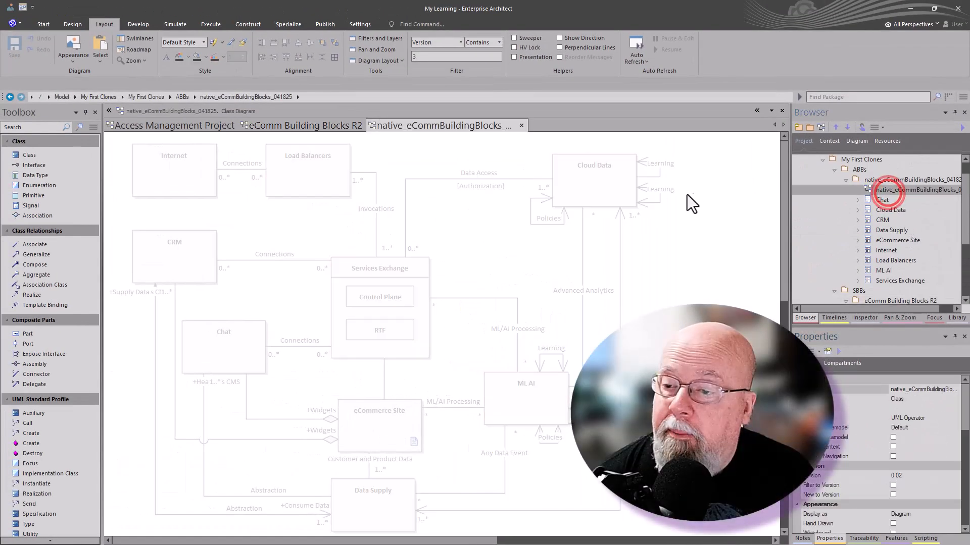
pyautogui.click(621, 190)
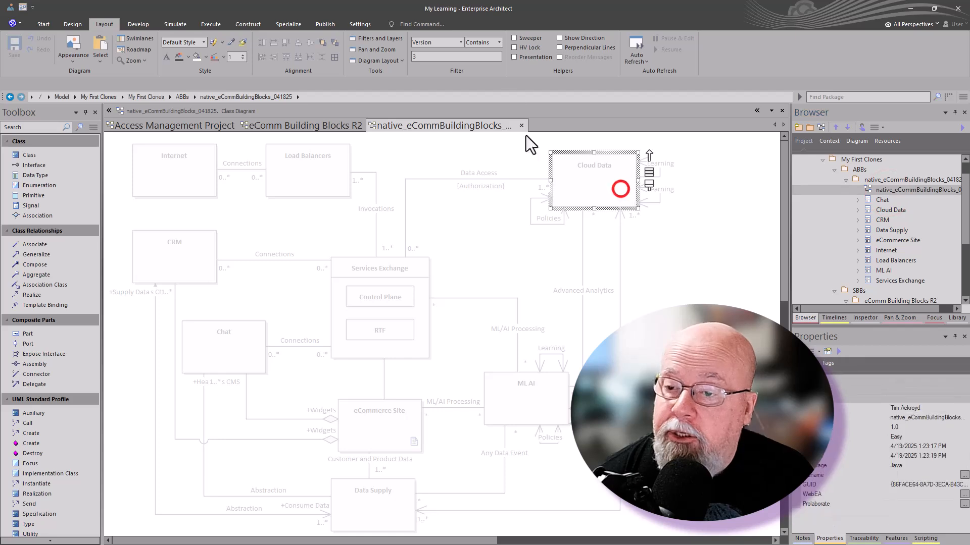
pyautogui.click(461, 42)
pyautogui.moveTo(502, 100); pyautogui.dragTo(501, 55)
pyautogui.click(481, 54)
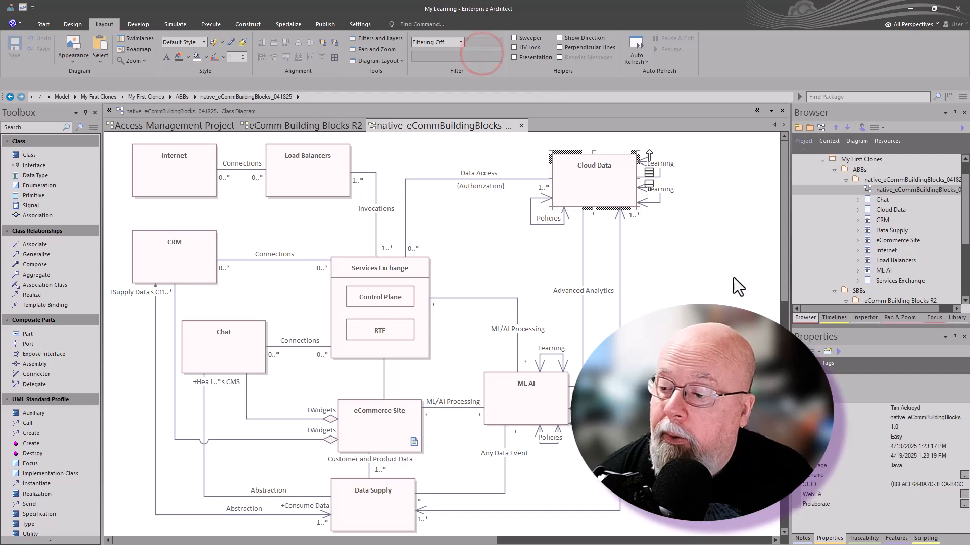